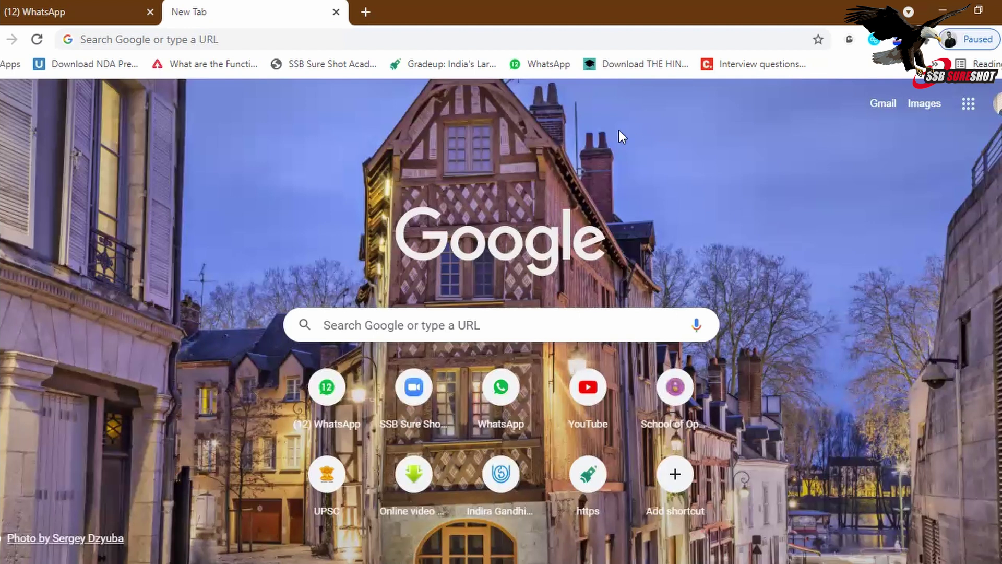
Click into the address bar of the new Google start-page tab
left_click(461, 40)
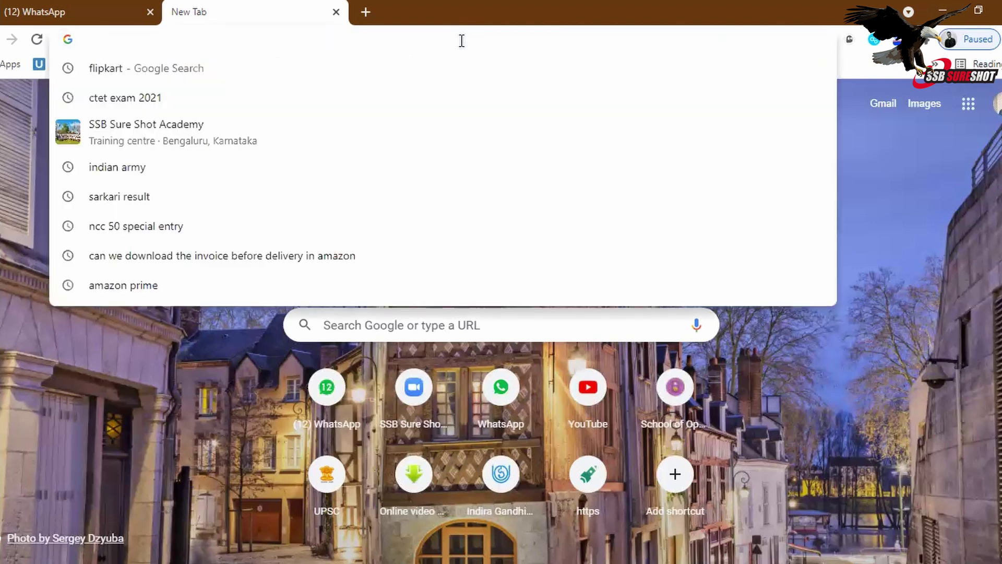
Load the UPSC website at upsc.gov.in
type("UPSC")
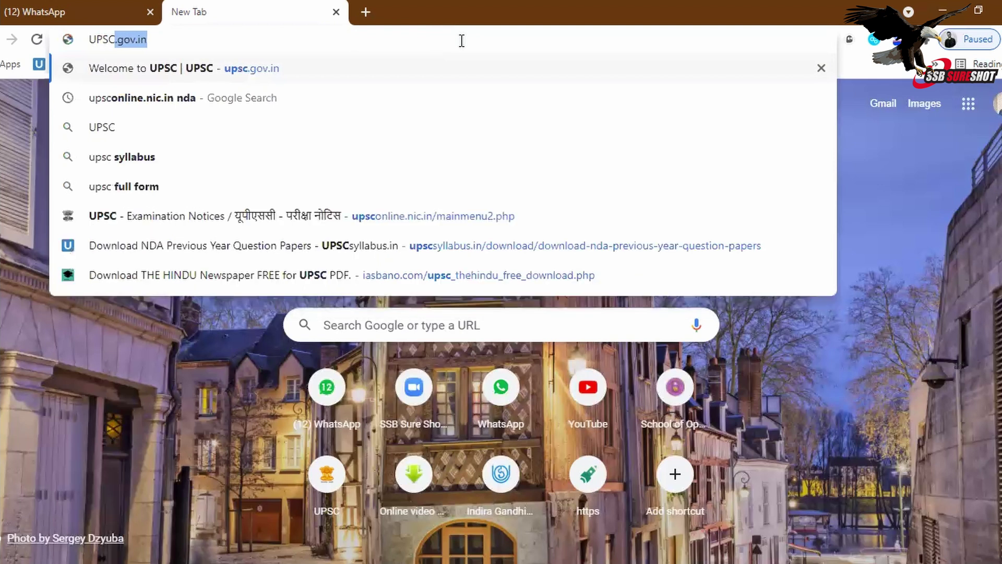
type(".go")
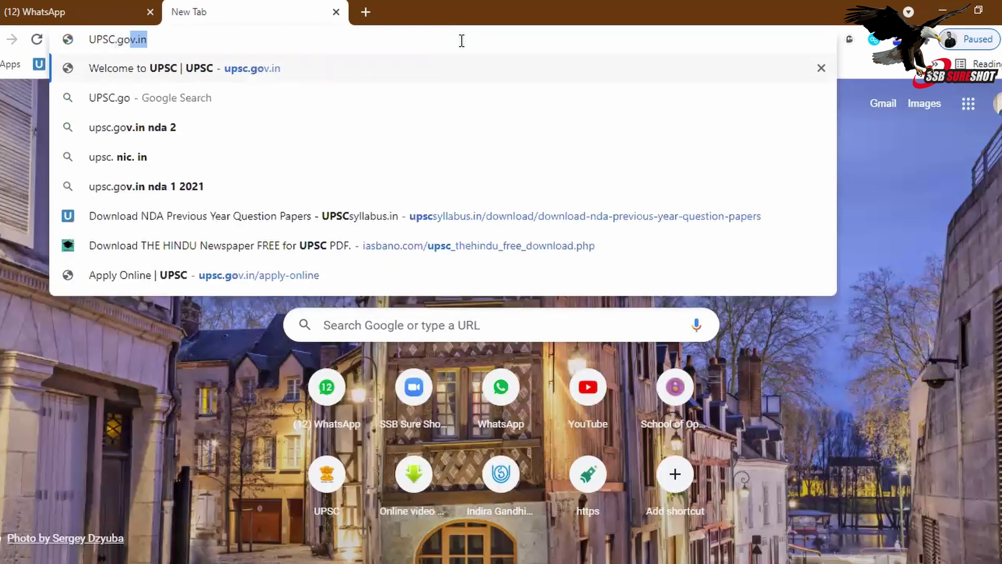
type("v.in")
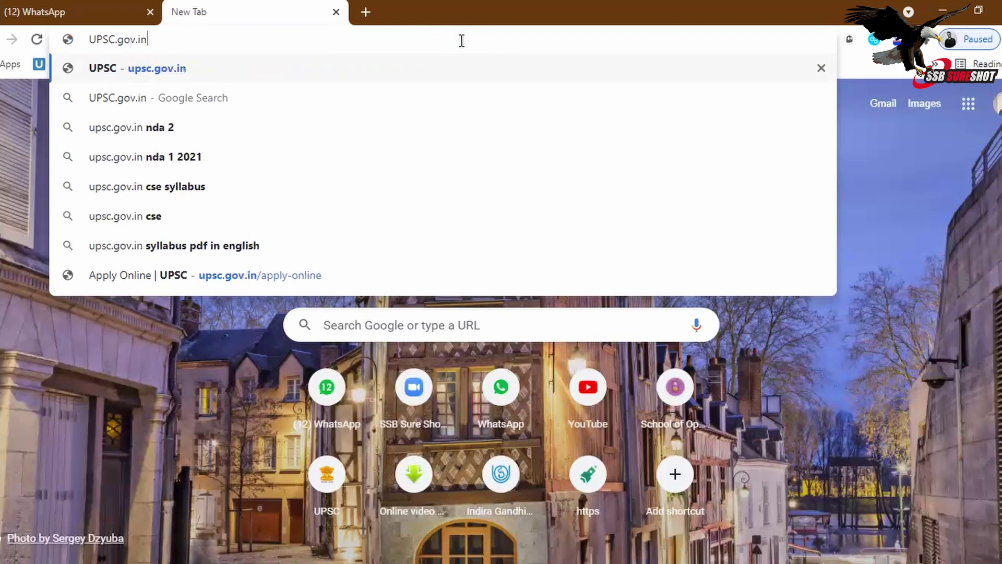
key("Return")
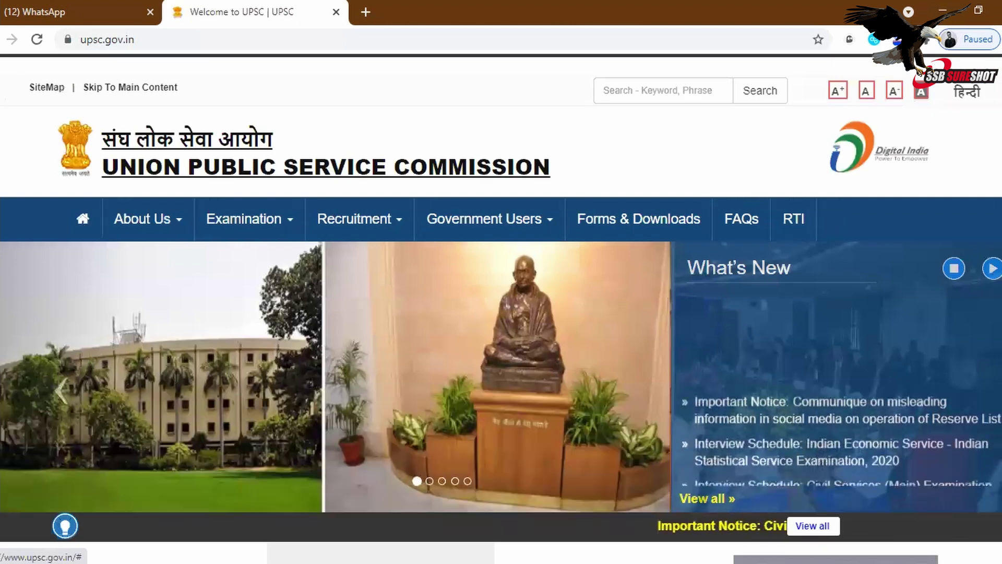
scroll(501, 308, "down", 3)
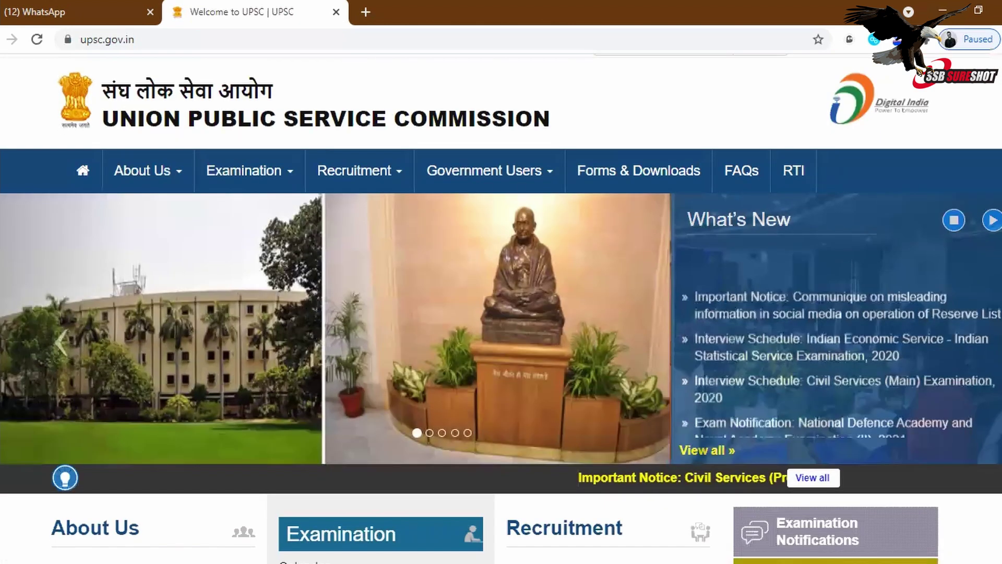
scroll(501, 308, "down", 3)
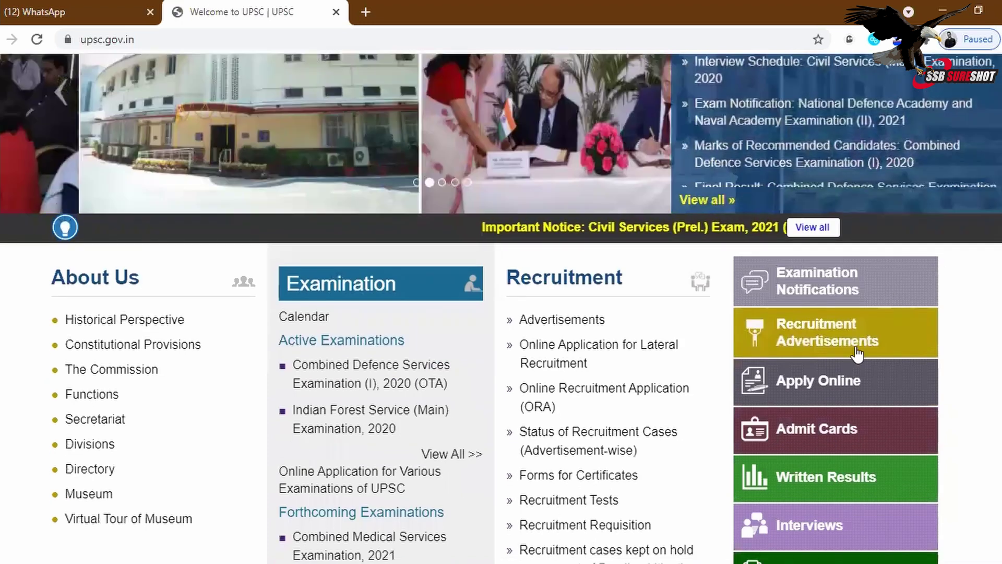
Go through Apply Online to the examination list and start Part I for NDA & NA (II) 2021
left_click(836, 382)
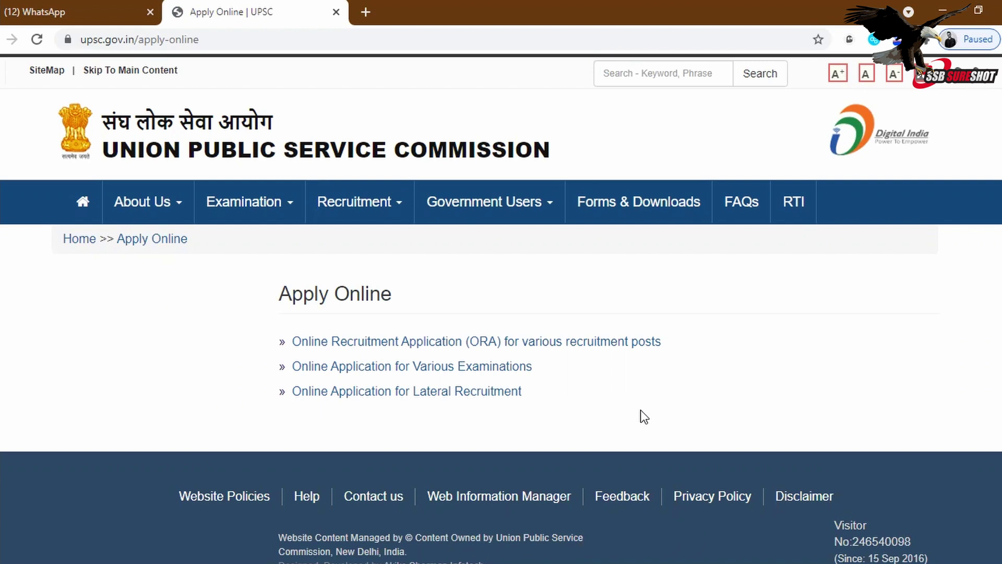
left_click(429, 373)
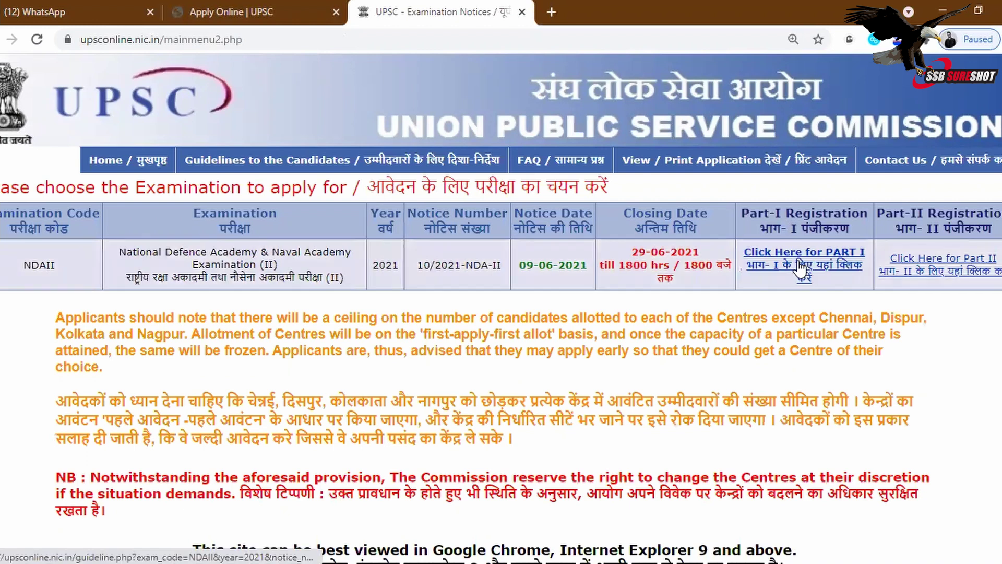
left_click(800, 270)
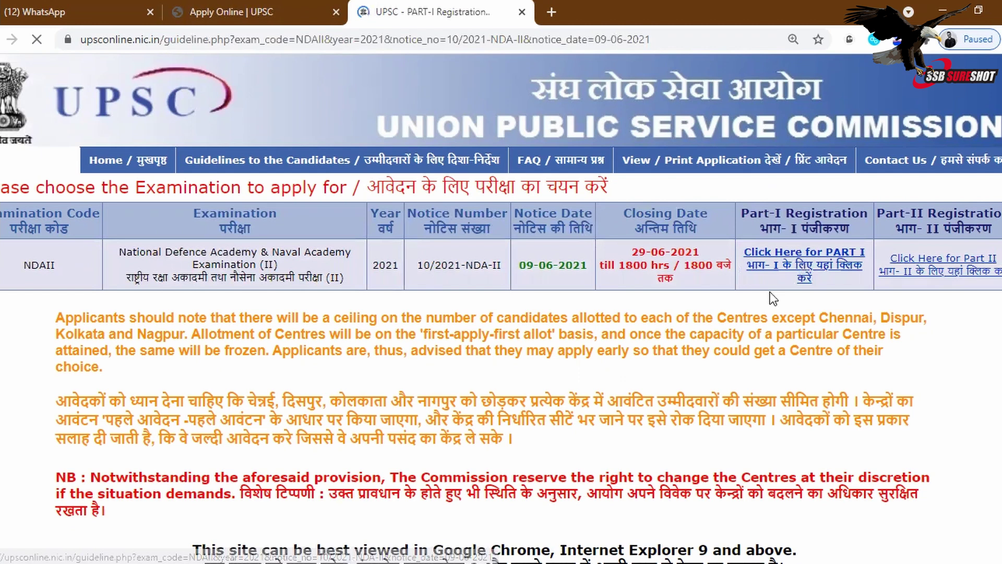
Read through the NDA (II) 2021 important instructions and confirm them with Yes
scroll(580, 464, "down", 10)
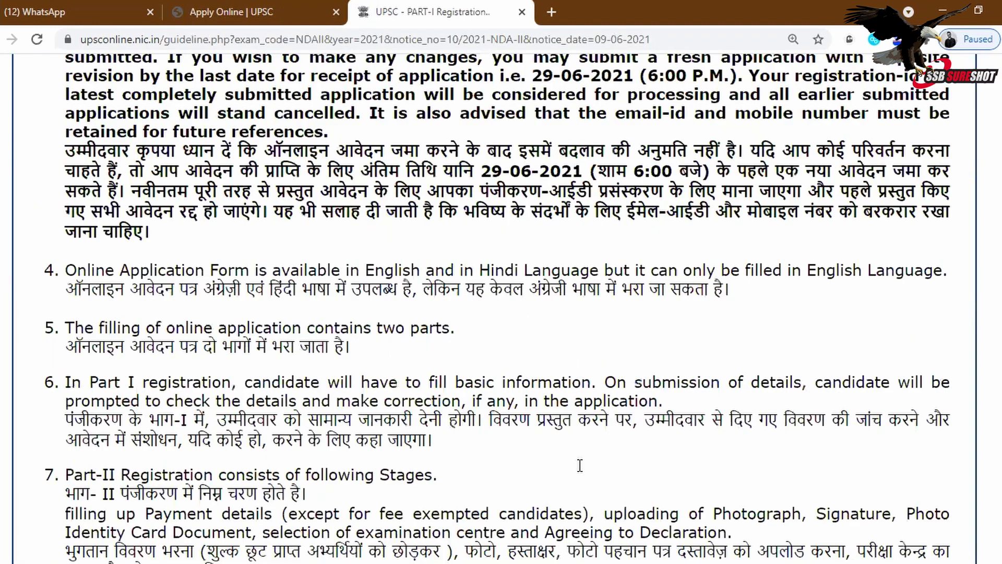
scroll(580, 464, "down", 7)
scroll(580, 464, "up", 15)
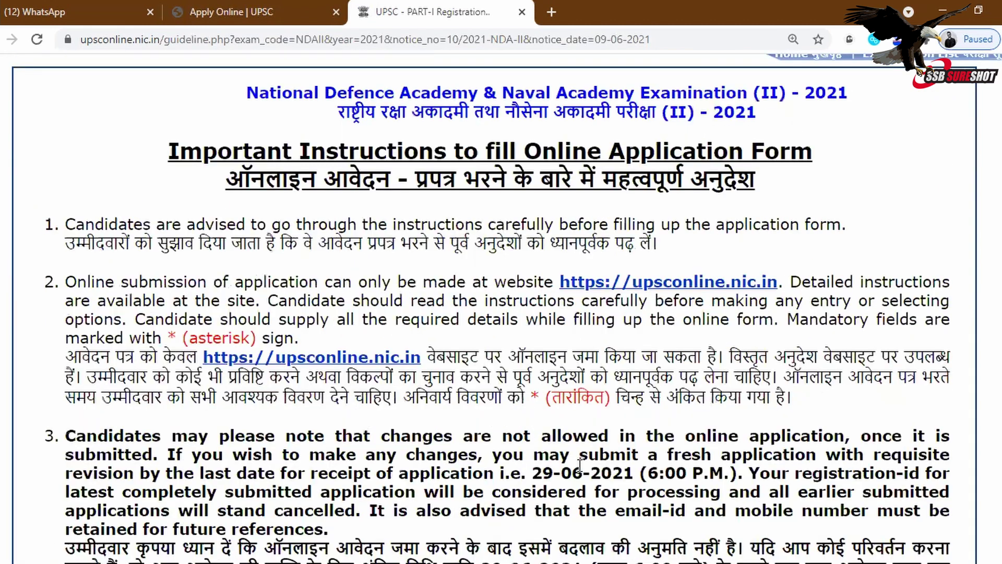
scroll(580, 464, "up", 2)
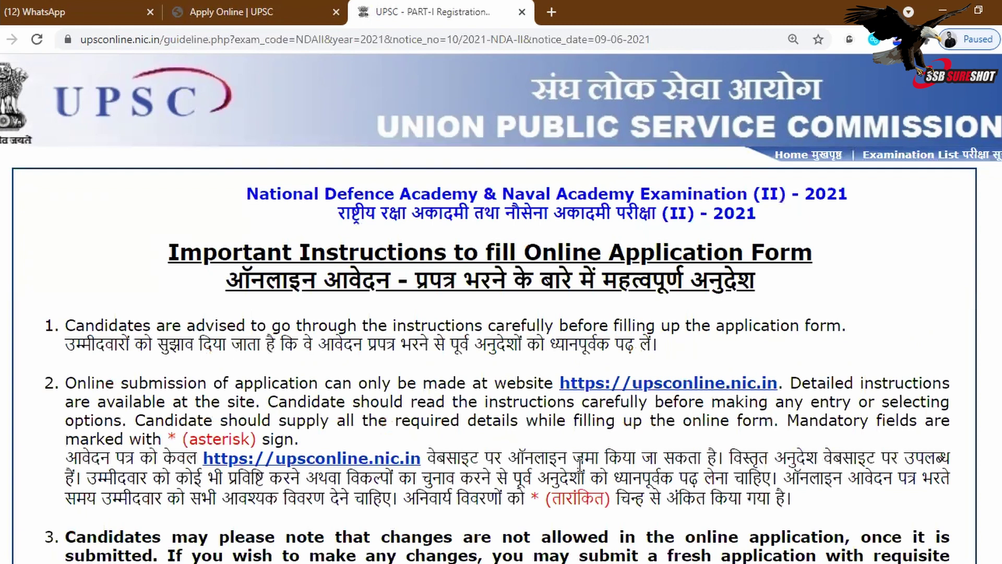
scroll(579, 464, "down", 4)
scroll(578, 465, "down", 6)
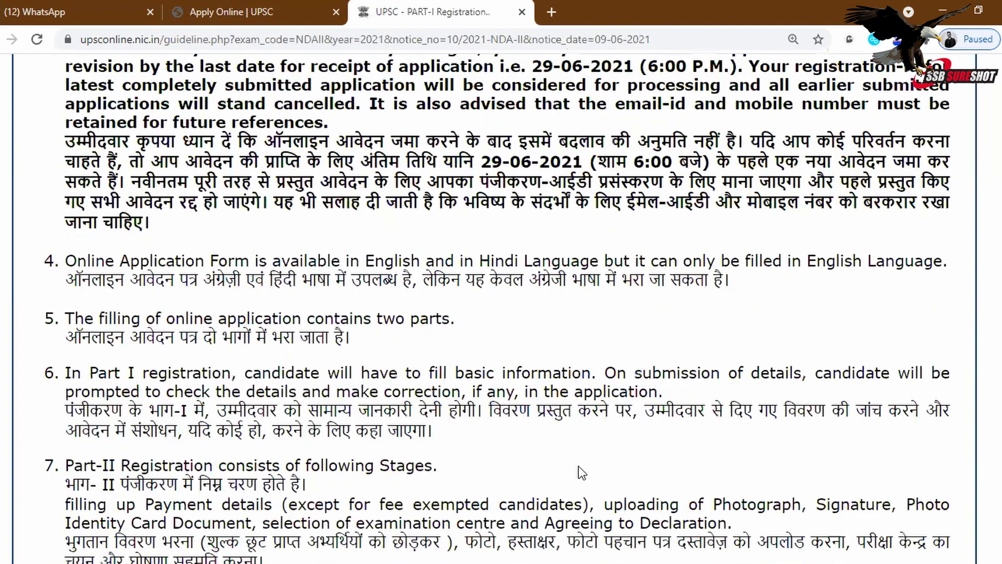
scroll(578, 465, "down", 20)
left_click(453, 481)
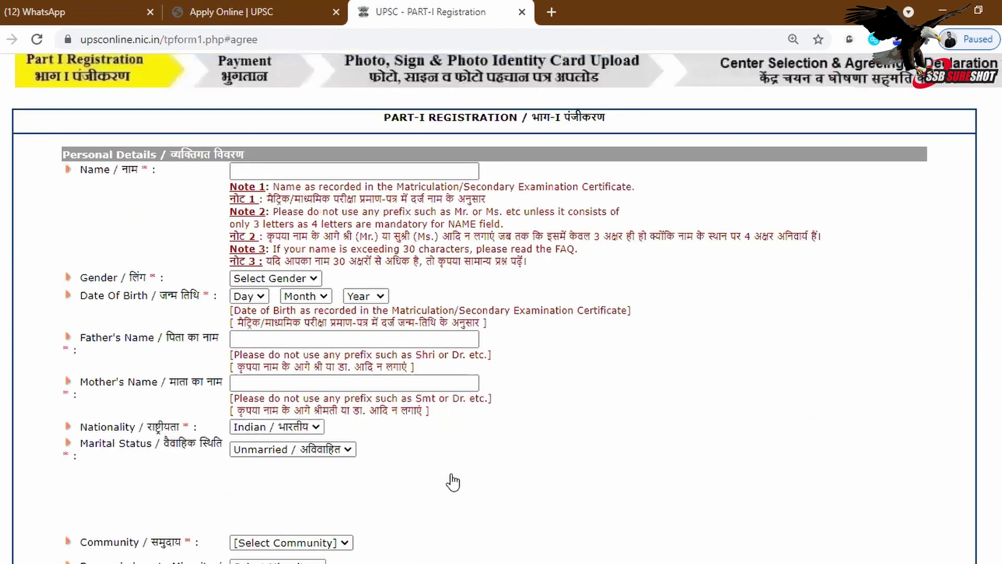
Enter the candidate's full name on the Part I form
scroll(431, 440, "down", 1)
scroll(431, 440, "up", 4)
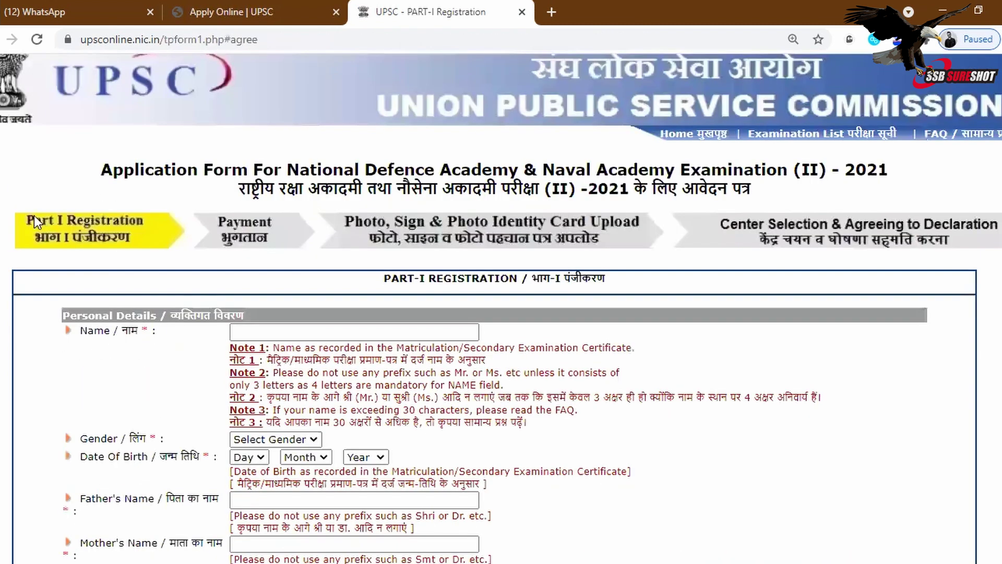
scroll(34, 215, "down", 1)
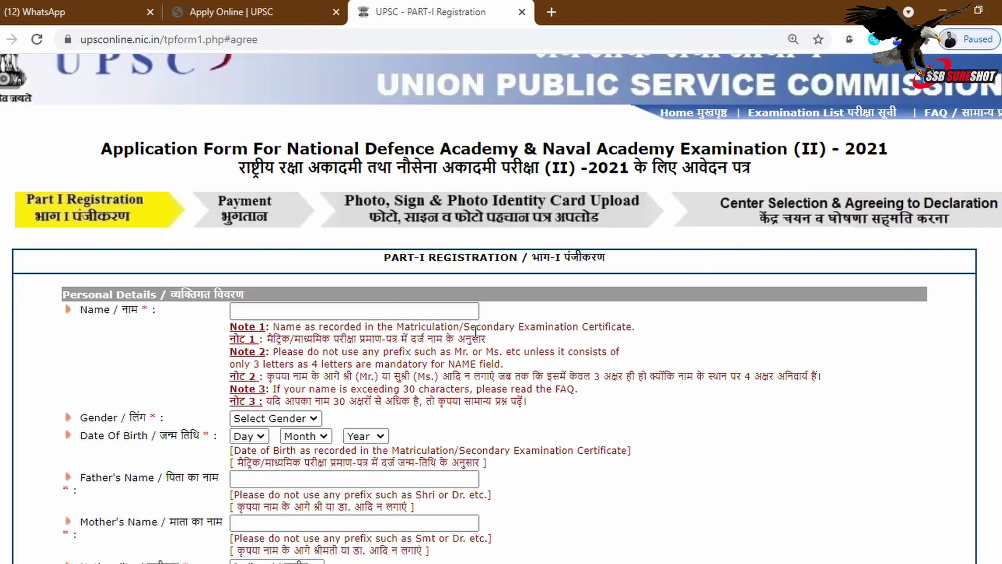
left_click(449, 312)
key("Tab")
type("06")
key("Tab")
type("o")
key("Tab")
type("2003")
key("Tab")
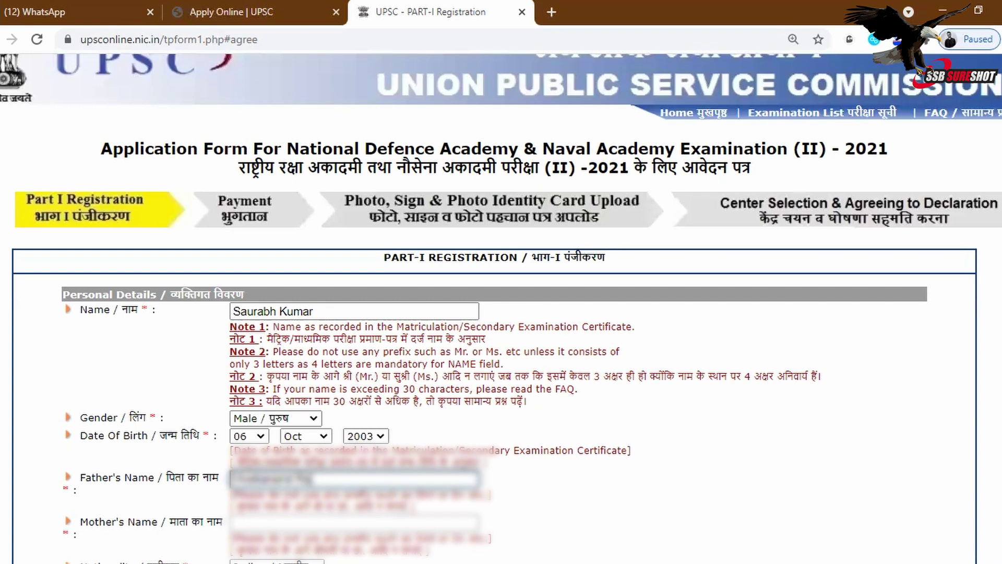
key("Tab")
Select General as the community, leaving Minority as No
scroll(284, 399, "down", 4)
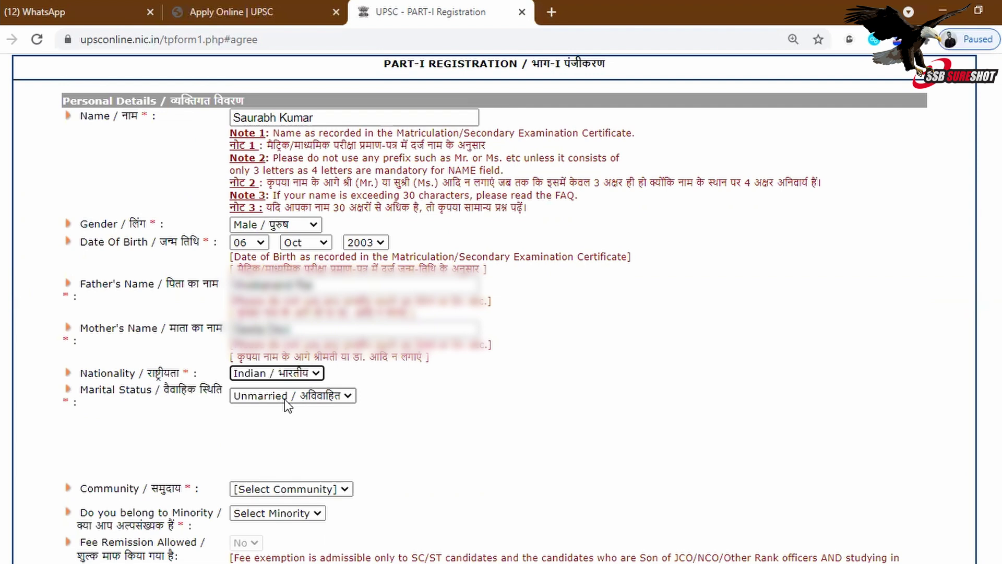
scroll(320, 438, "down", 3)
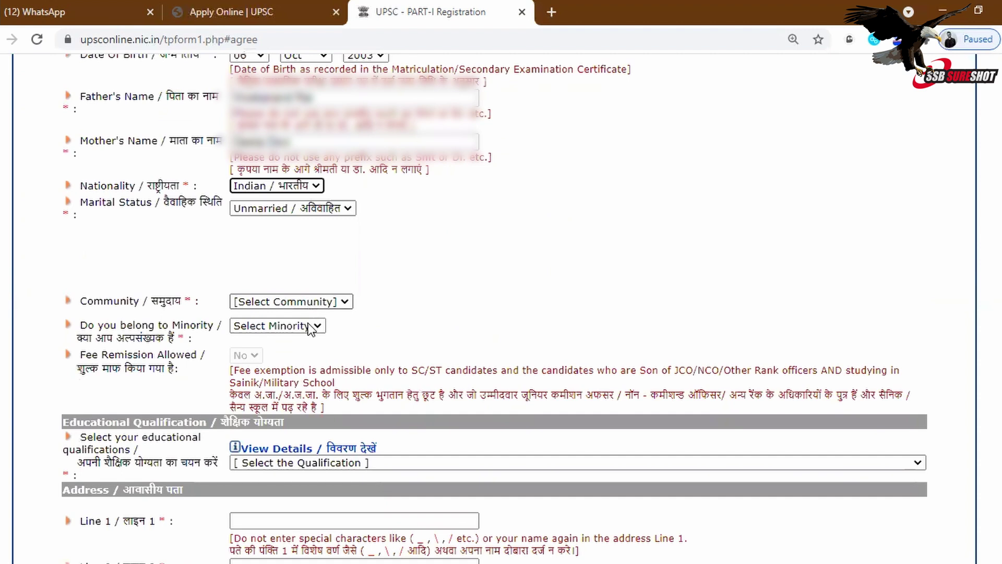
left_click(309, 301)
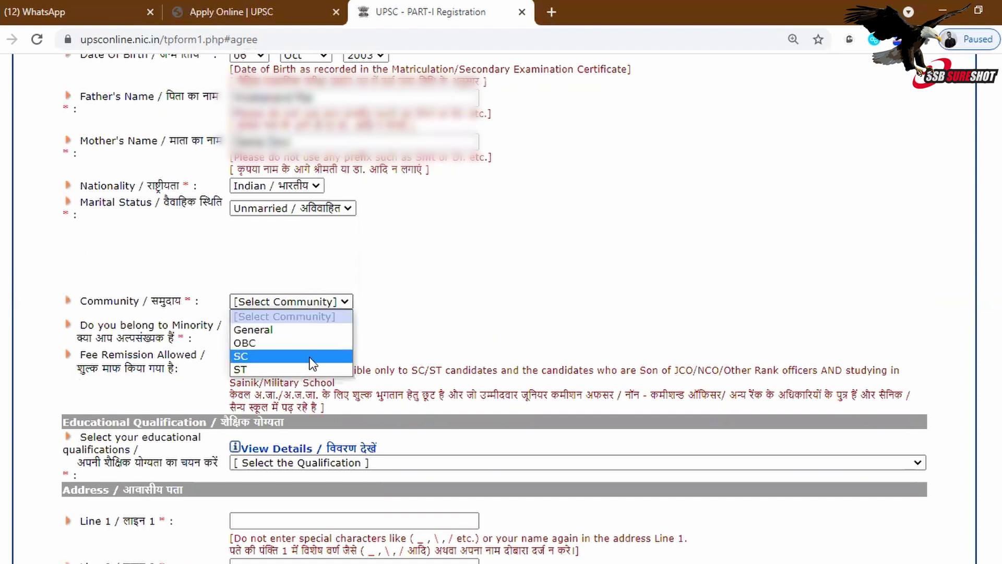
left_click(309, 331)
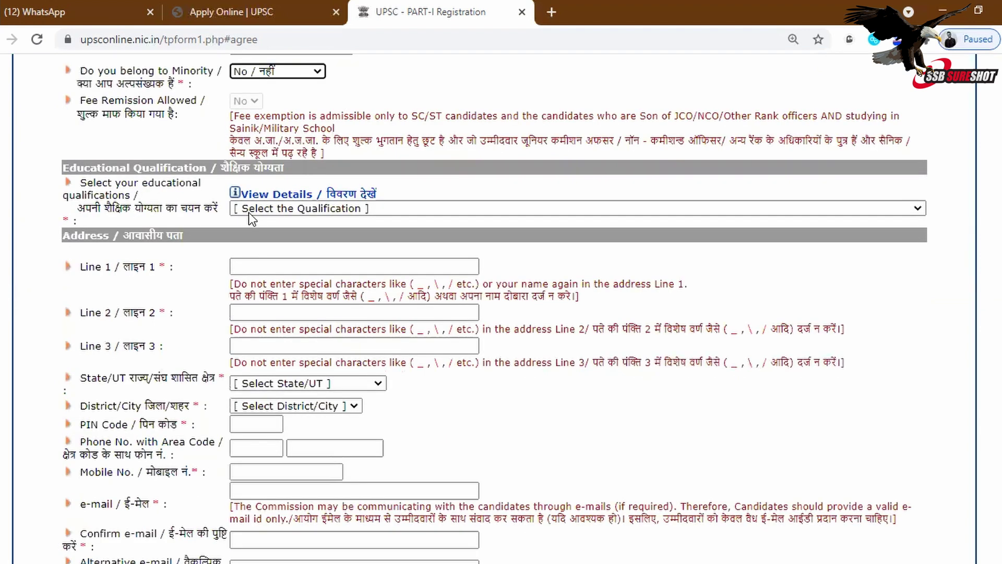
left_click(268, 207)
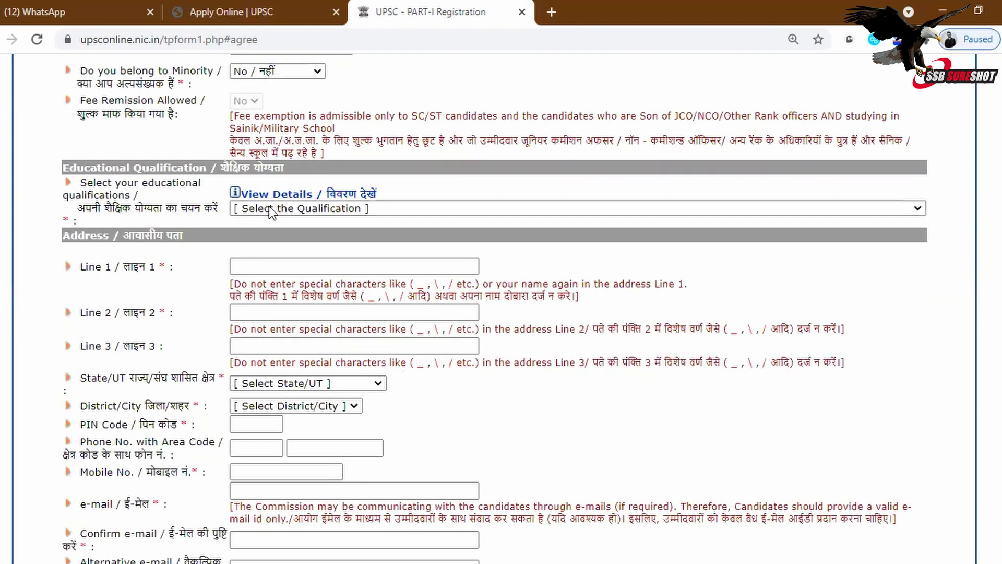
Choose 'Passed 12th with Physics, Chemistry and Maths' as the educational qualification
left_click(269, 208)
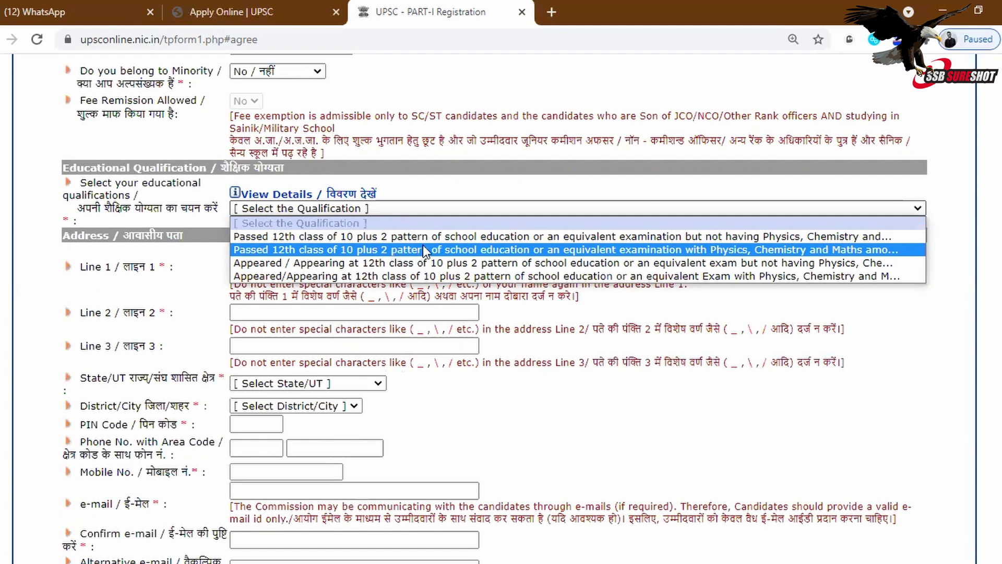
left_click(424, 250)
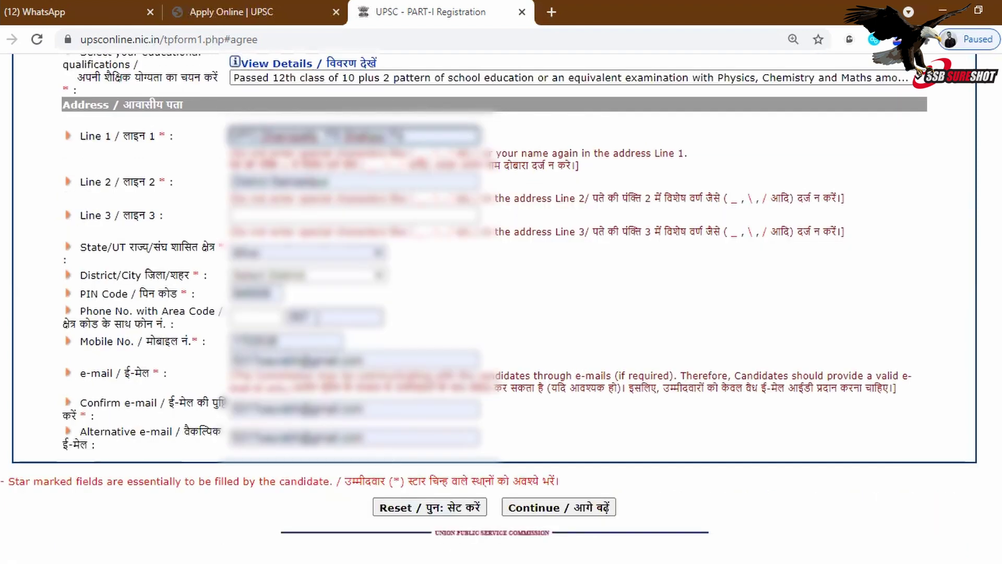
left_click(261, 438)
Finish the alternative e-mail address and continue to the next registration page
type("@gmail.com")
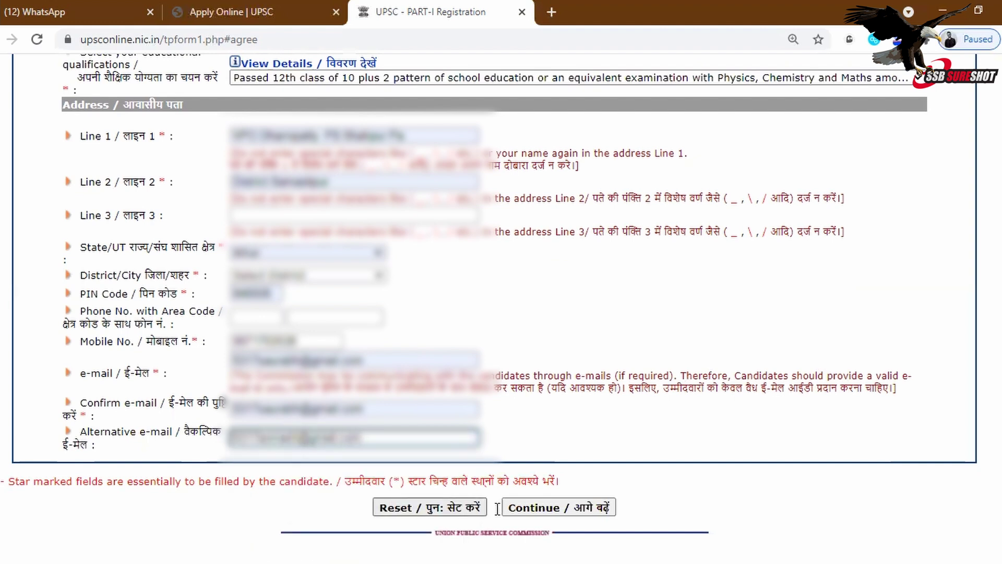
left_click(556, 508)
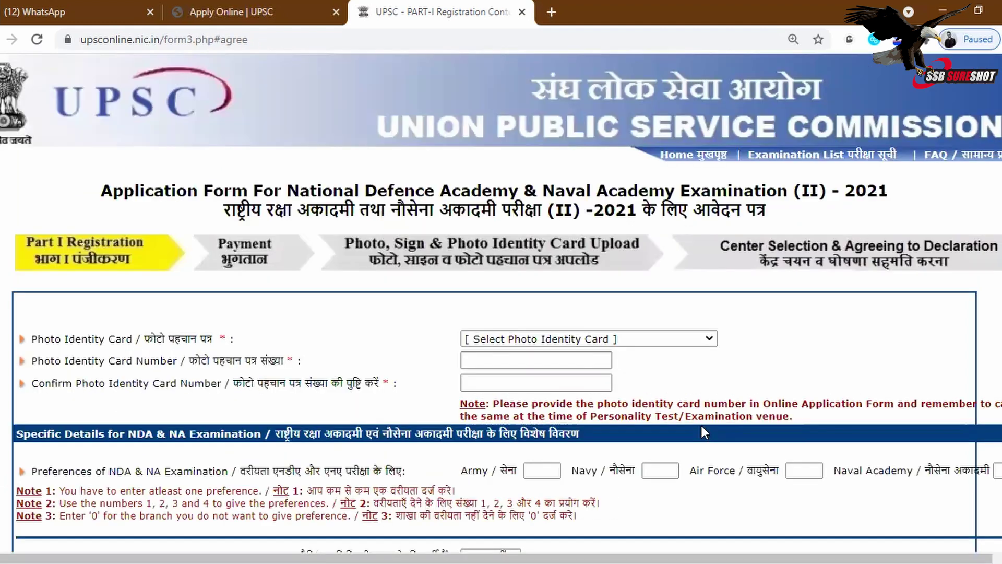
scroll(701, 403, "down", 3)
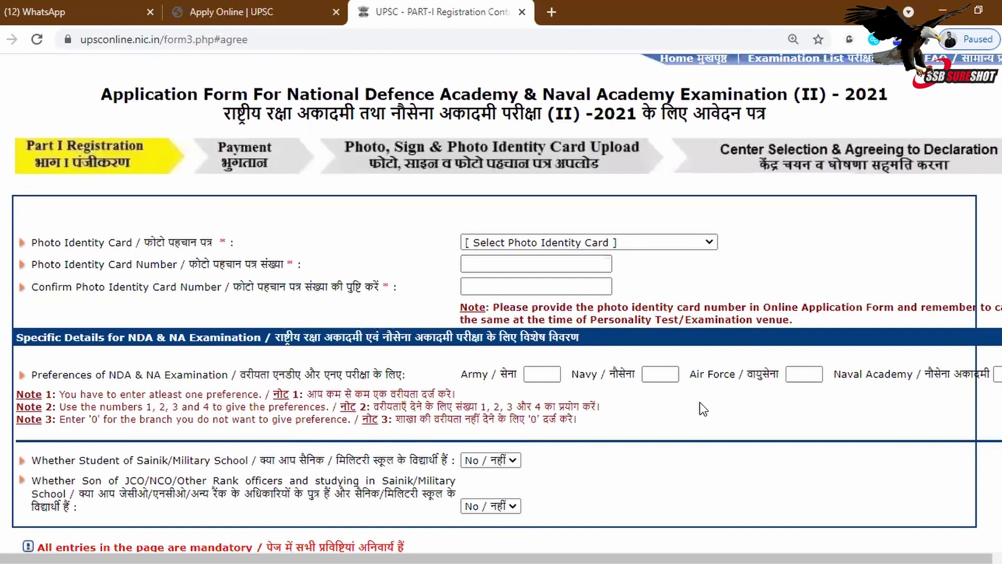
scroll(703, 409, "up", 2)
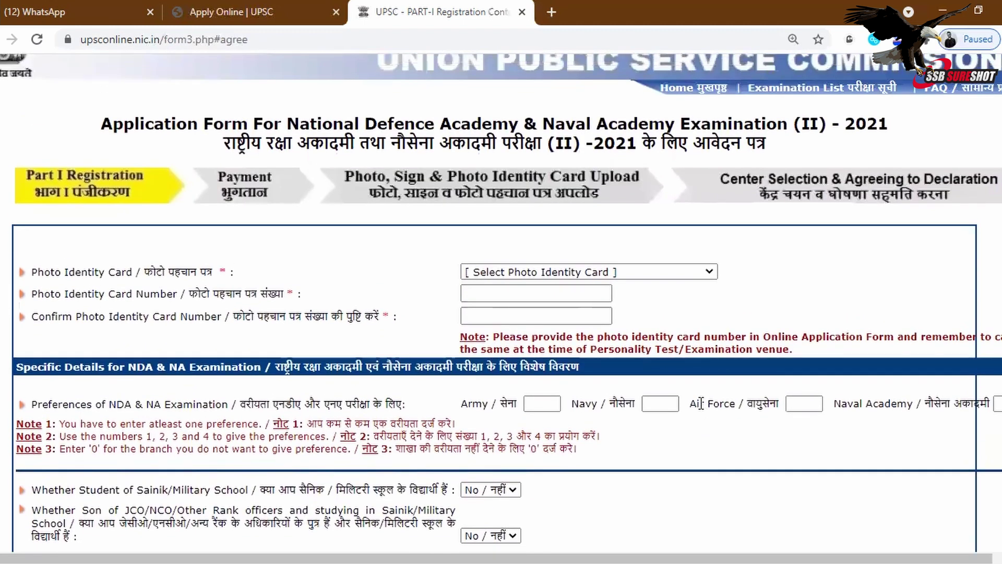
Choose Aadhaar Card as the photo ID and enter its number twice
left_click(621, 271)
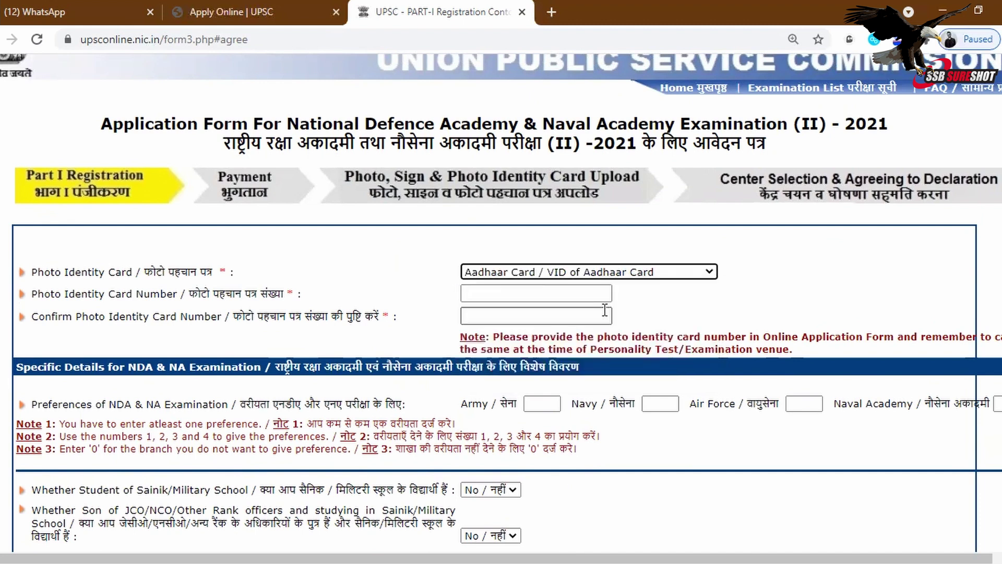
left_click(558, 298)
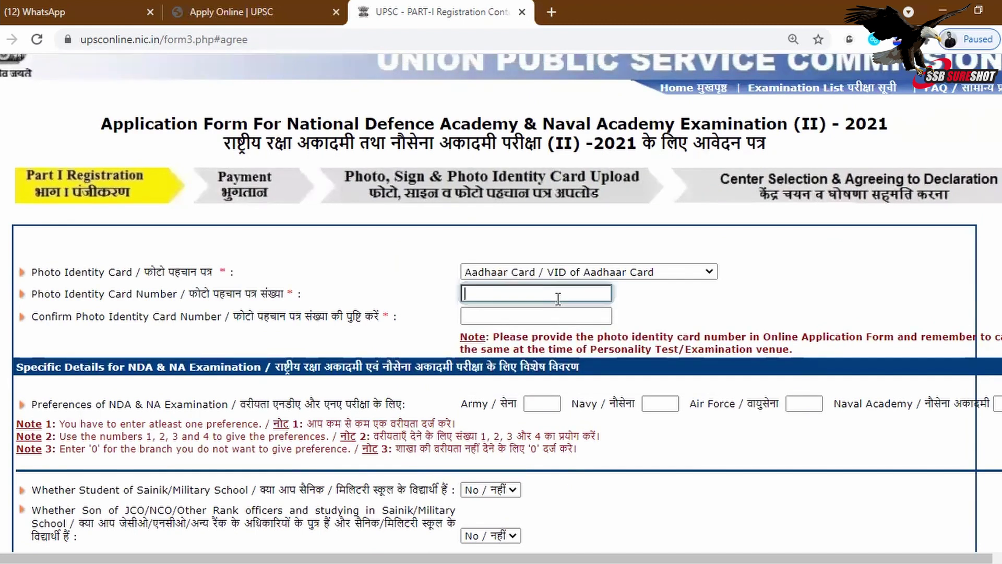
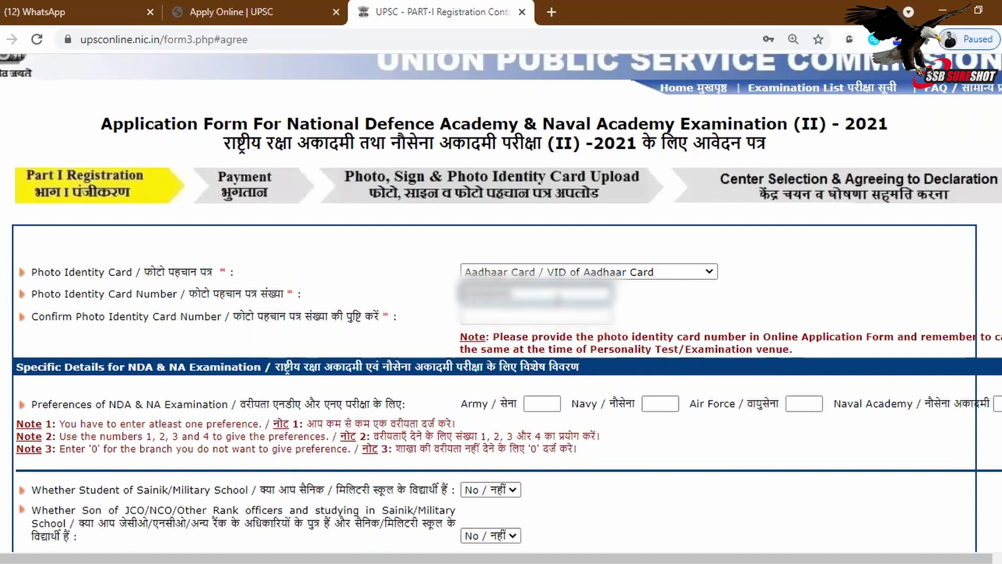
left_click(522, 316)
type("123456789012")
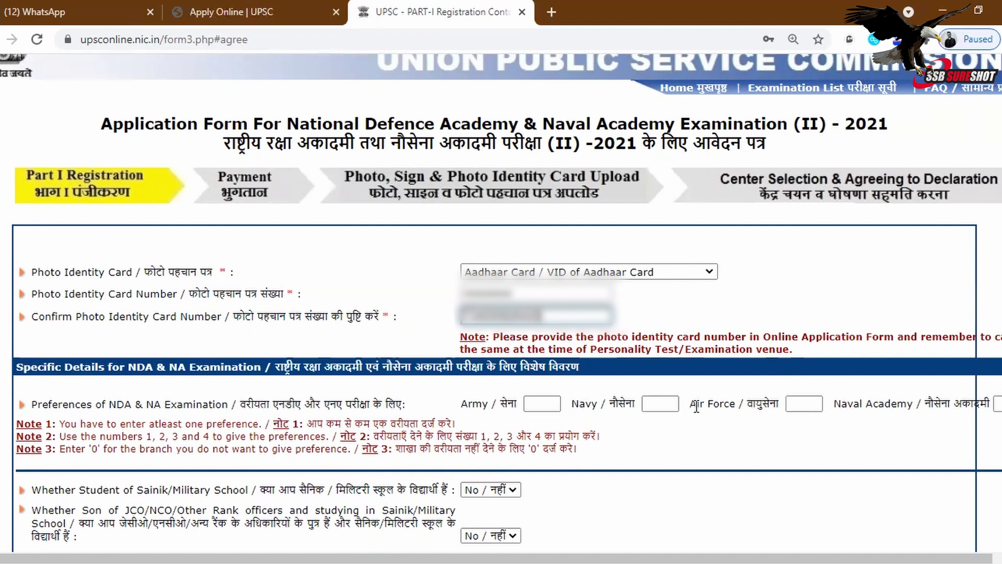
Rank the service preferences: Air Force 1, Army 2, Navy 3, Naval Academy 4
left_click(793, 404)
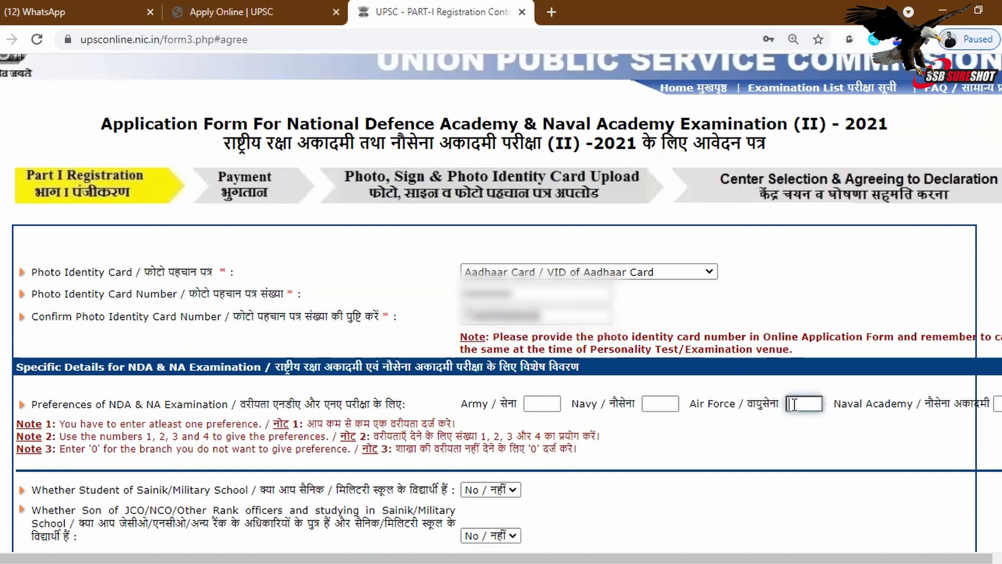
type("1")
left_click(534, 404)
type("2")
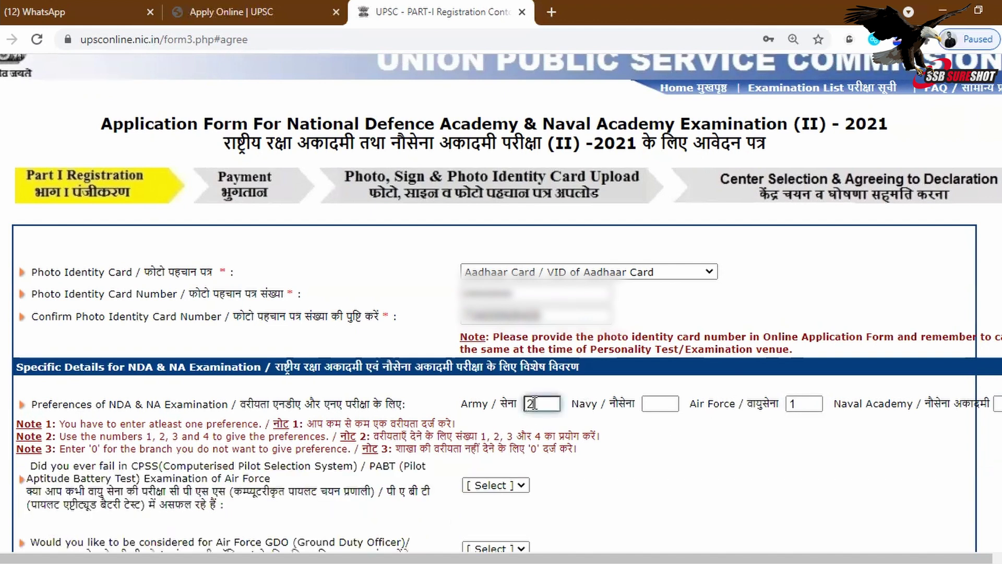
left_click(647, 403)
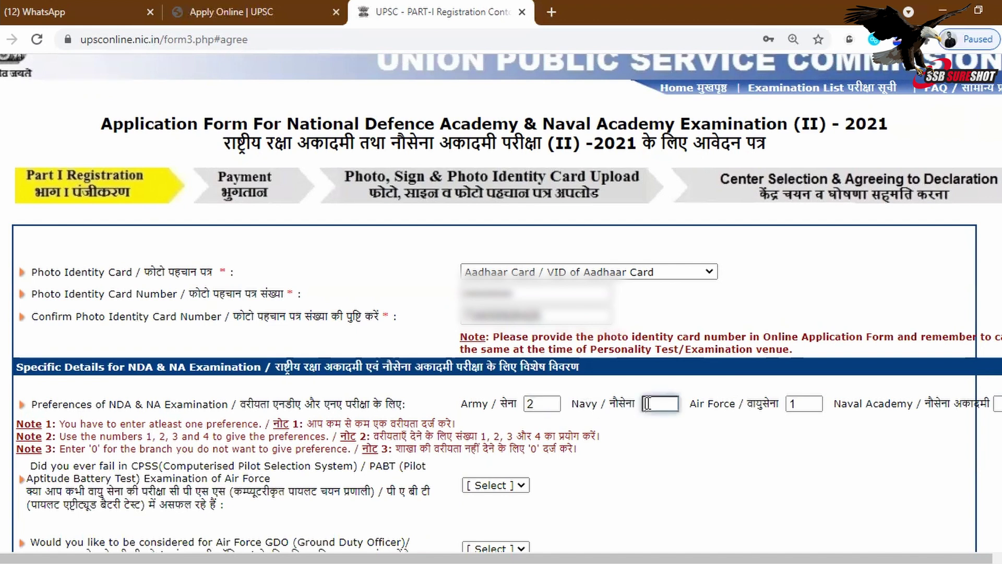
type("3")
left_click(998, 404)
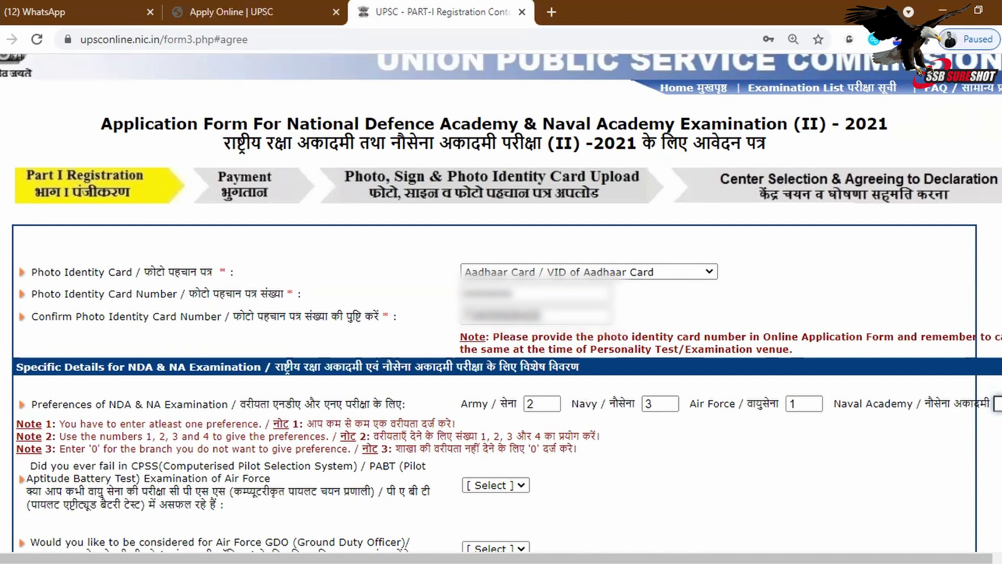
type("4")
scroll(500, 334, "down", 3)
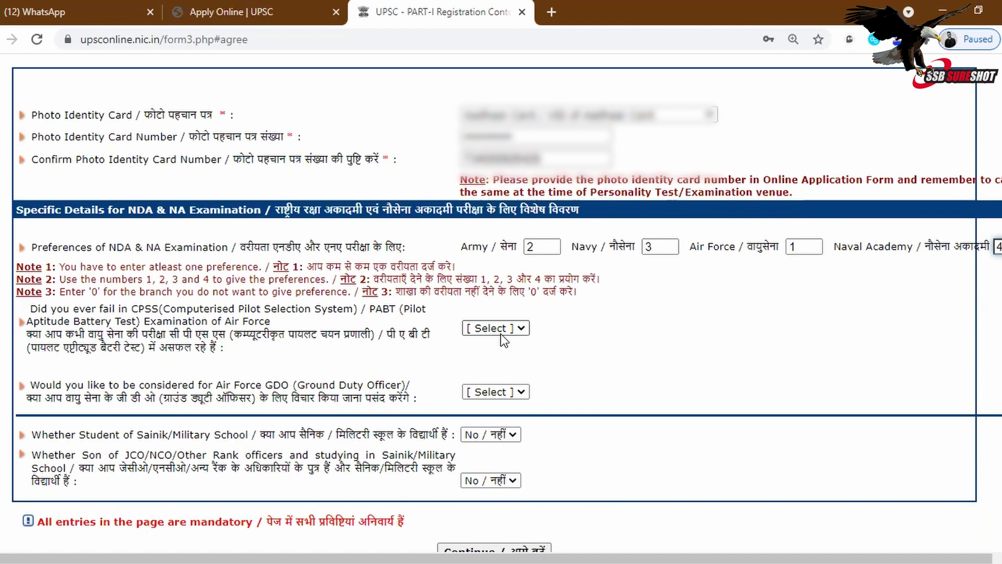
Answer CPSS/PABT failed No, GDO Yes, Sainik School Yes, JCO/NCO son No, then submit Part I
left_click(500, 326)
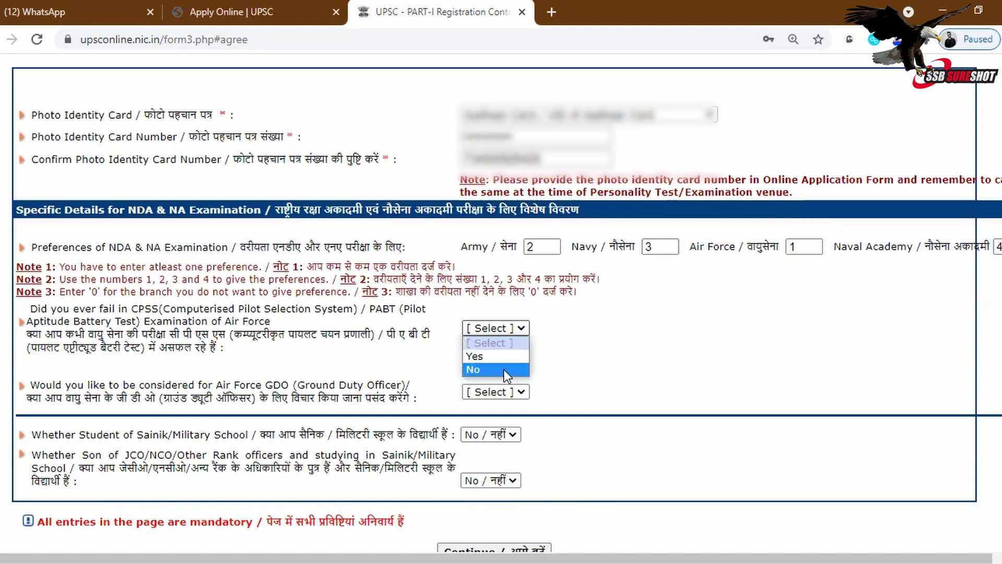
left_click(503, 368)
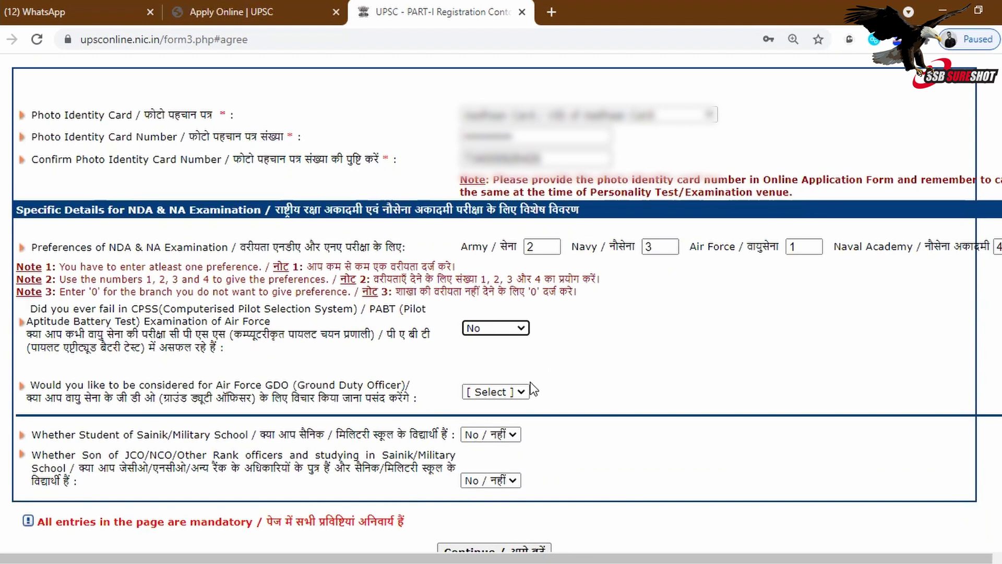
left_click(506, 392)
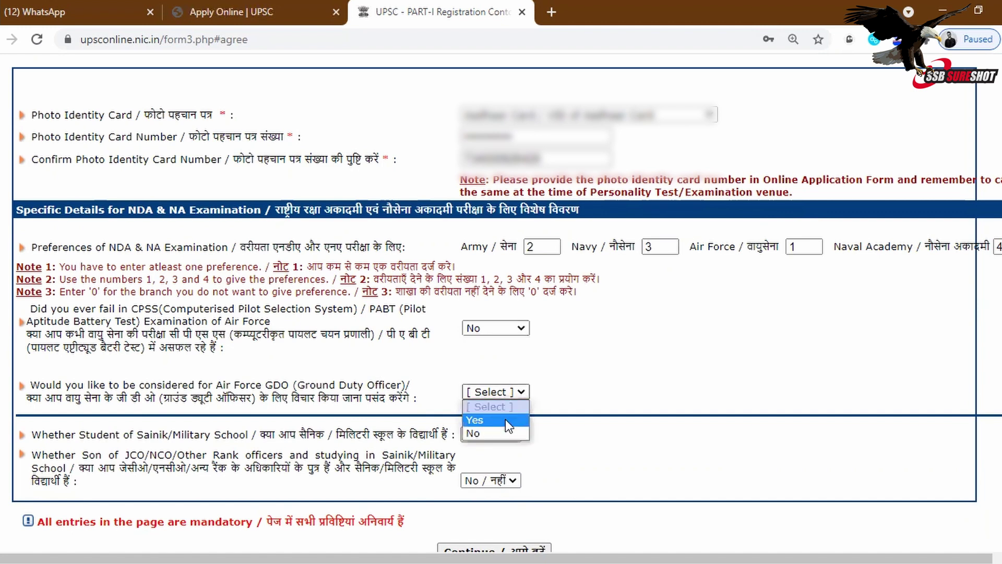
left_click(509, 420)
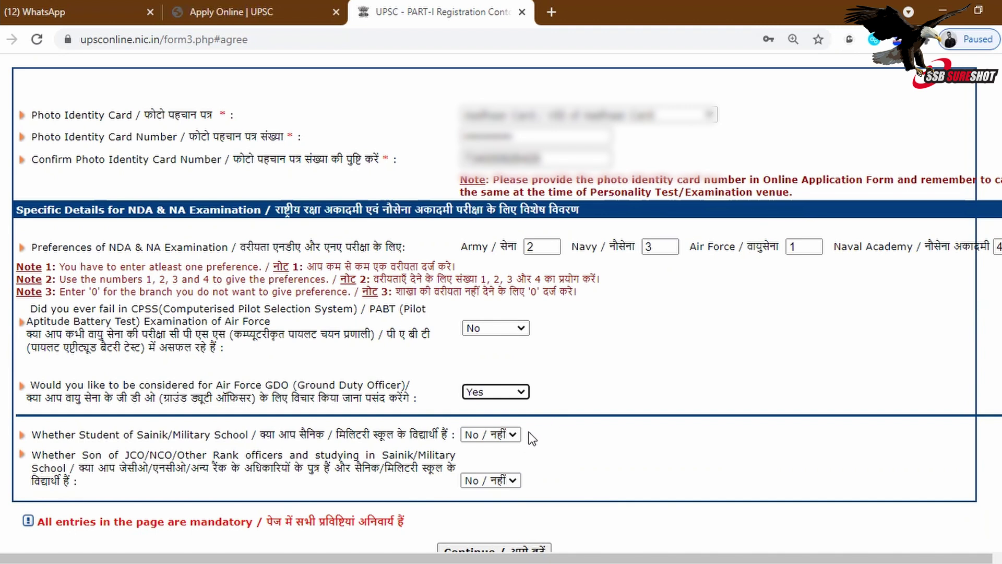
left_click(494, 436)
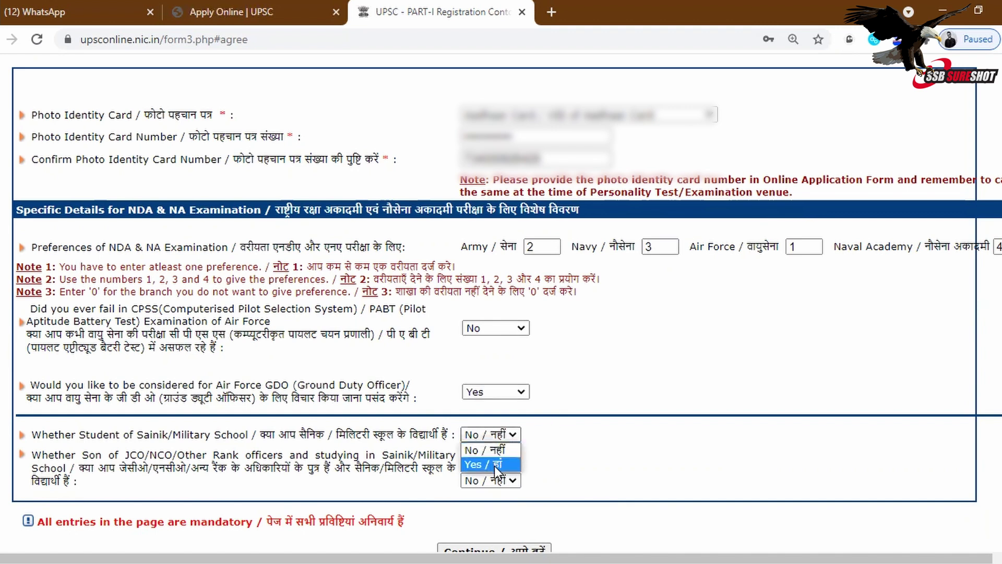
left_click(494, 465)
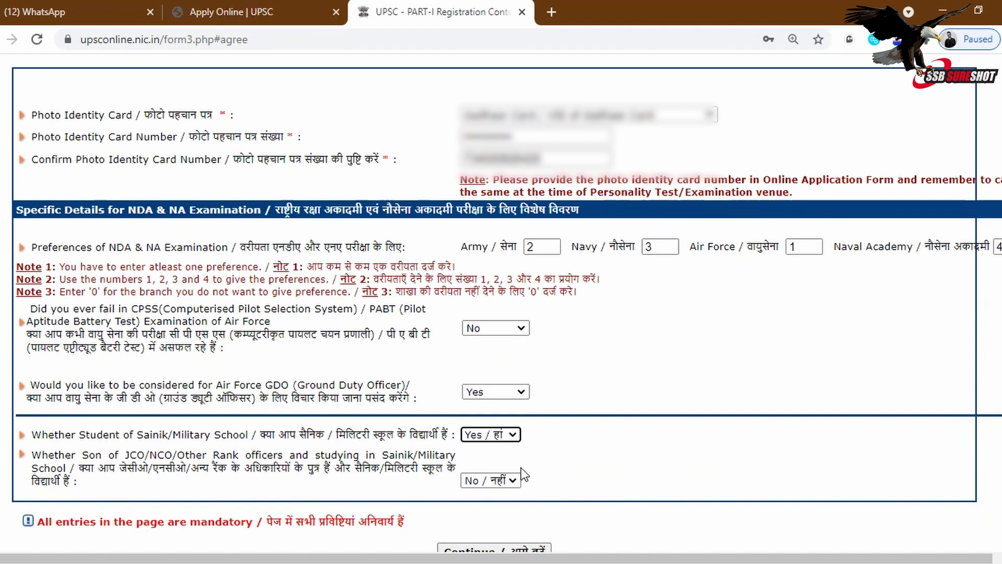
left_click(502, 483)
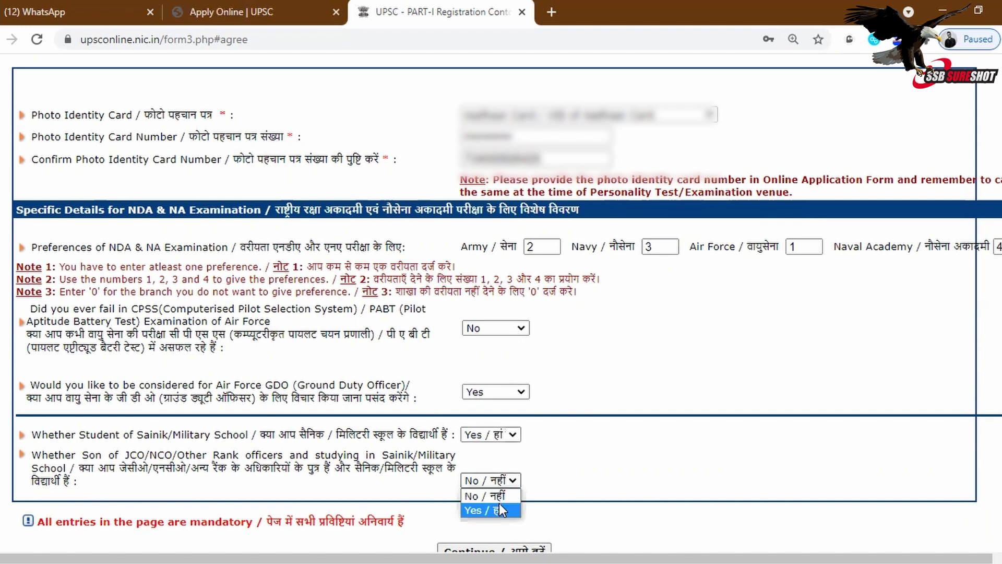
left_click(499, 494)
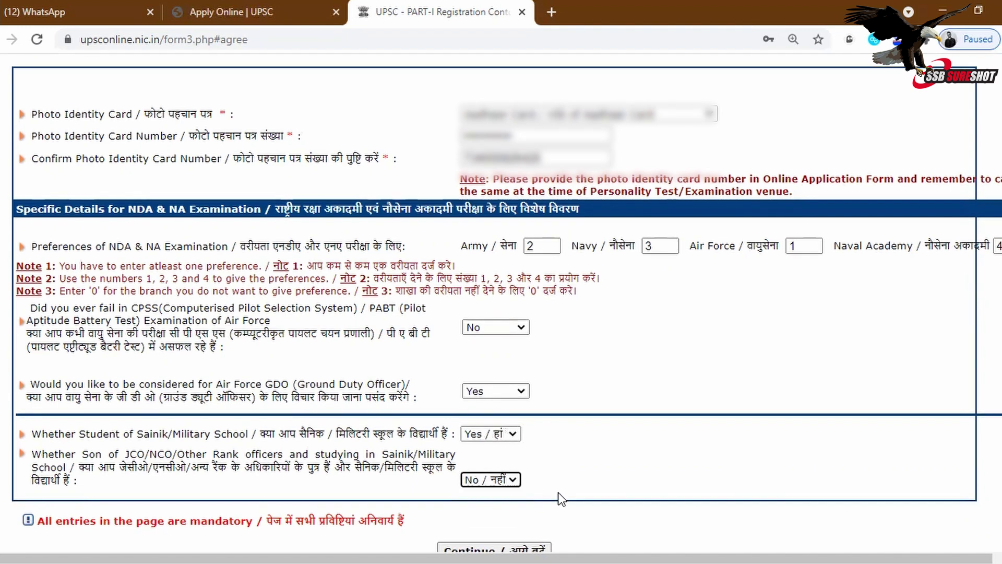
scroll(557, 494, "down", 1)
left_click(521, 498)
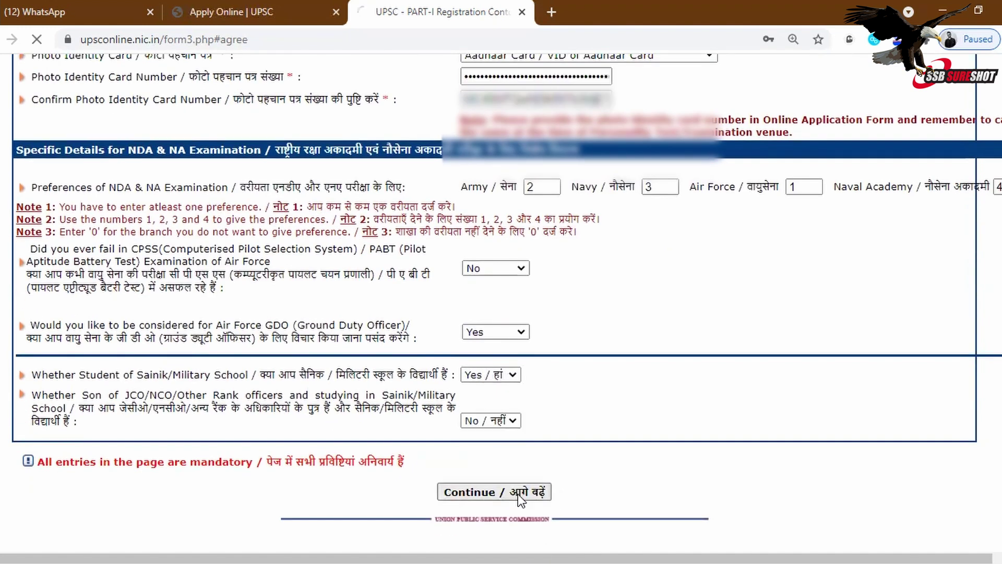
Enter the captcha, agree to the Part-I details and confirm they can no longer change
scroll(581, 502, "down", 7)
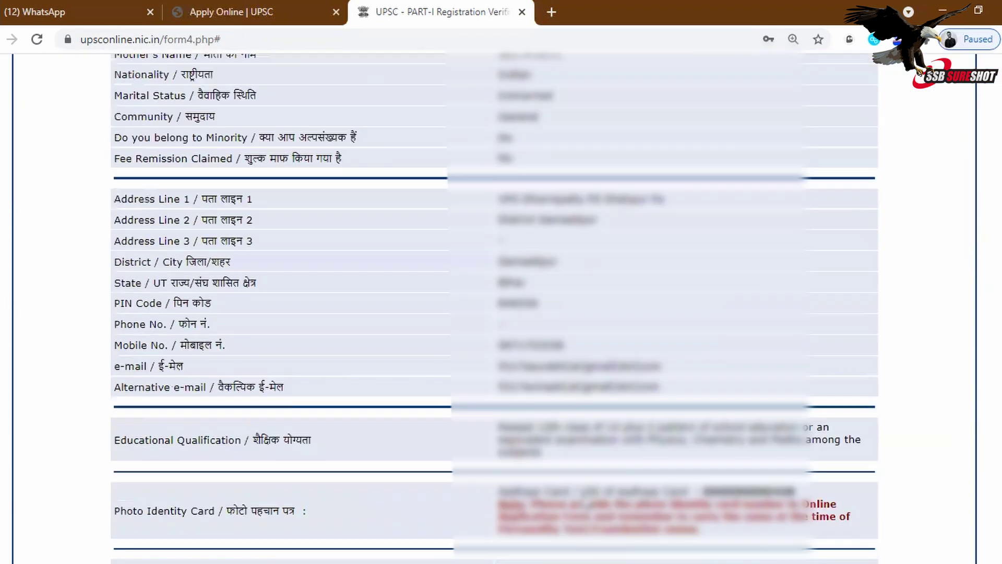
scroll(587, 505, "down", 9)
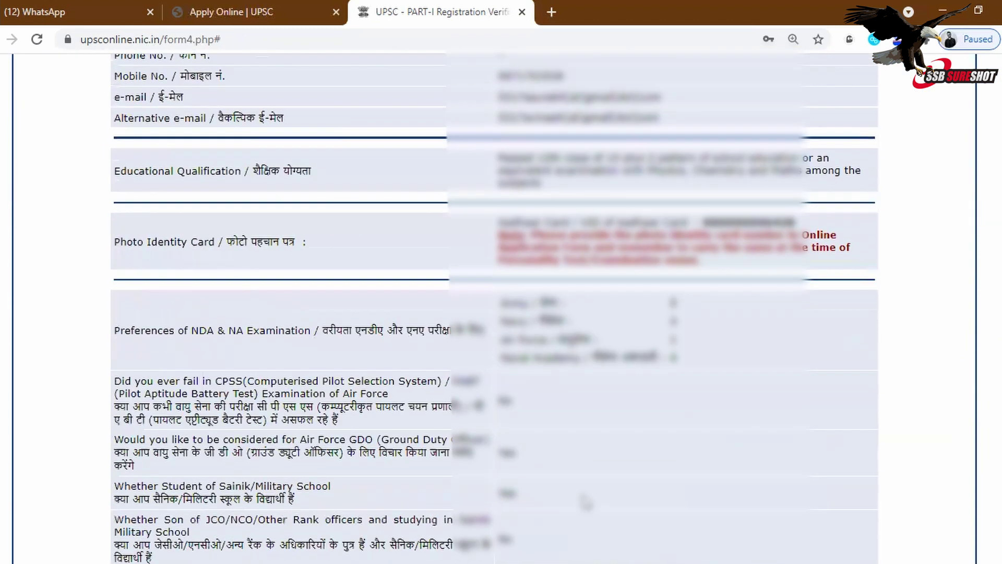
left_click(770, 445)
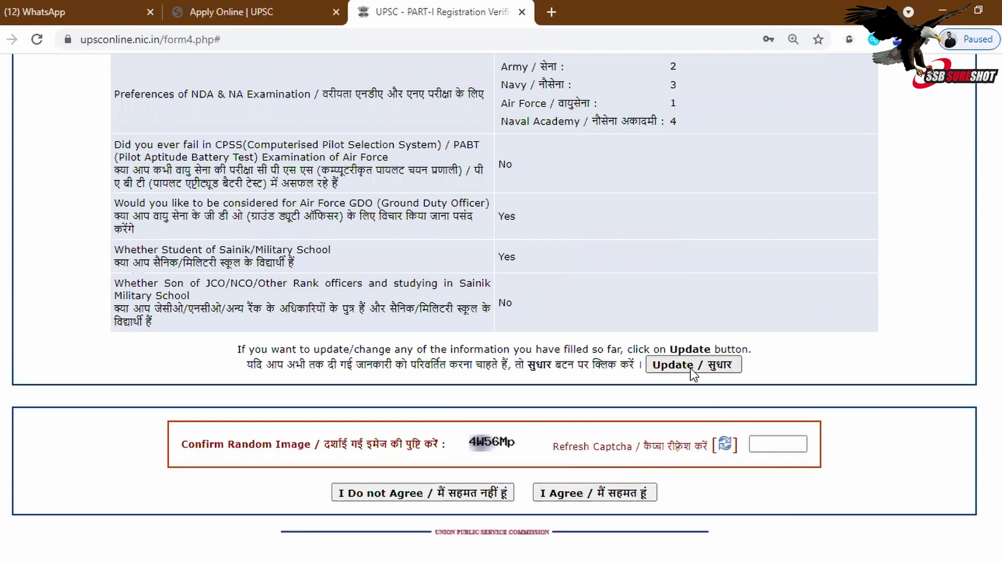
left_click(777, 444)
type("4")
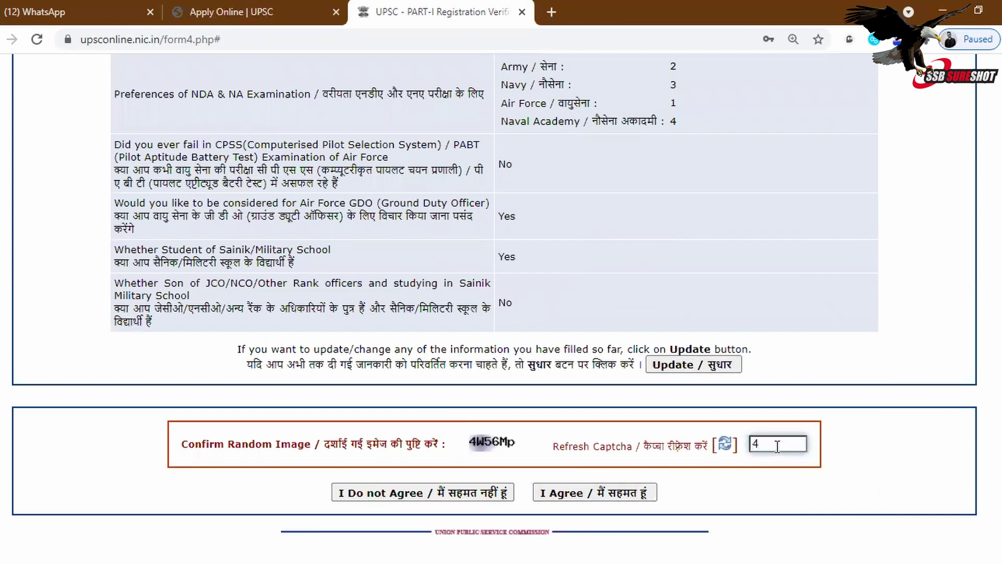
type("W56Mp")
left_click(618, 496)
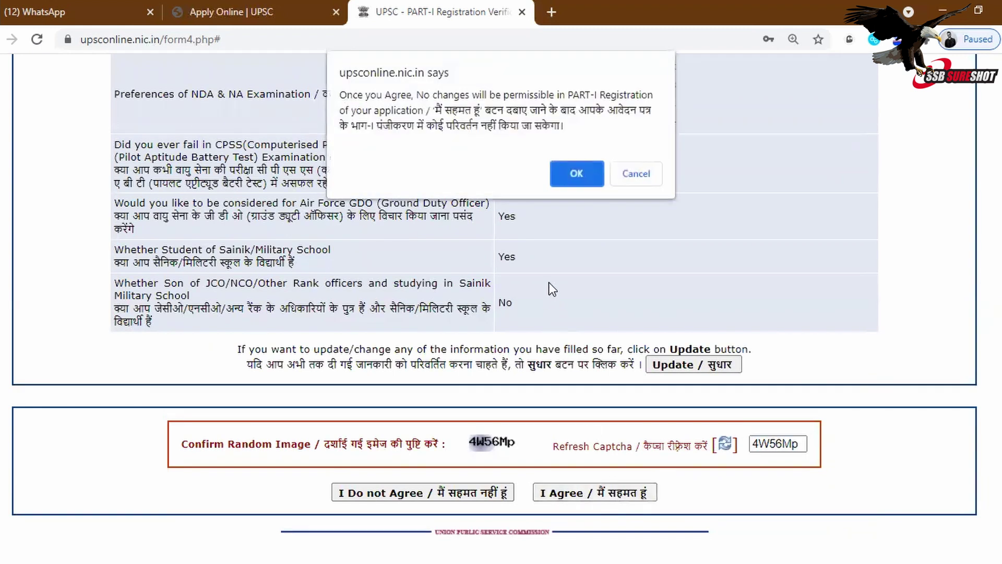
left_click(578, 173)
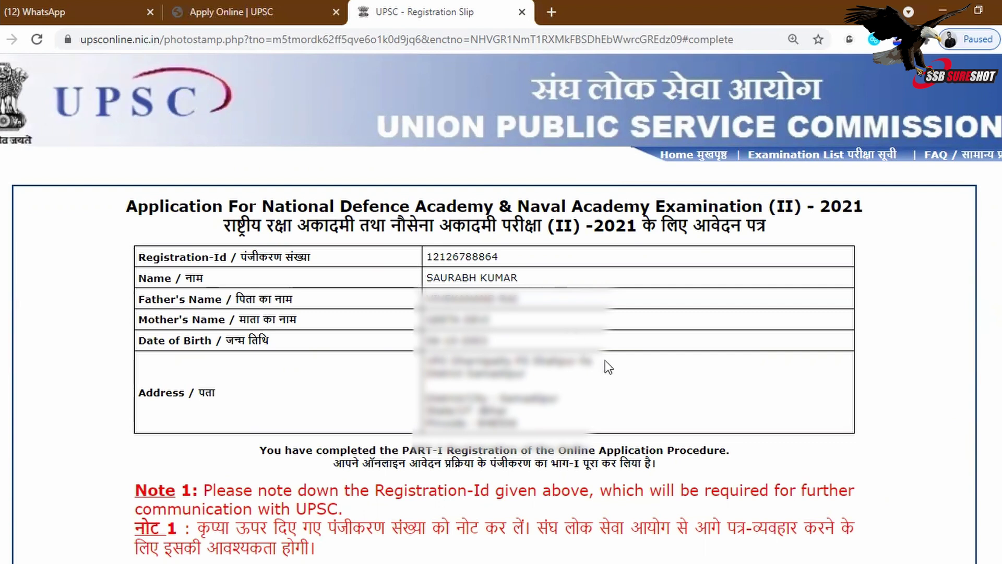
Start Part-II registration from the slip and choose to pay the fee by card
scroll(605, 367, "down", 10)
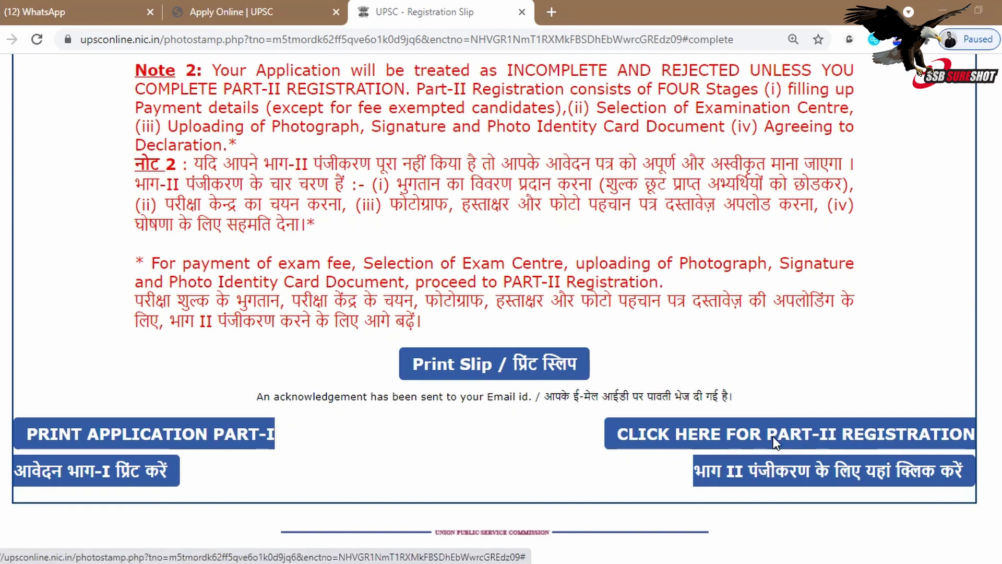
left_click(772, 436)
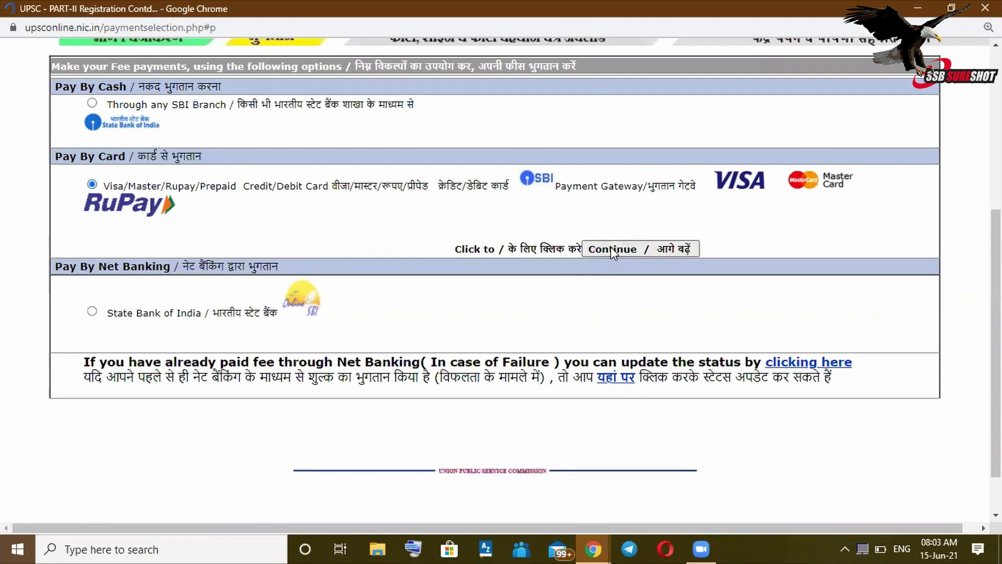
left_click(611, 249)
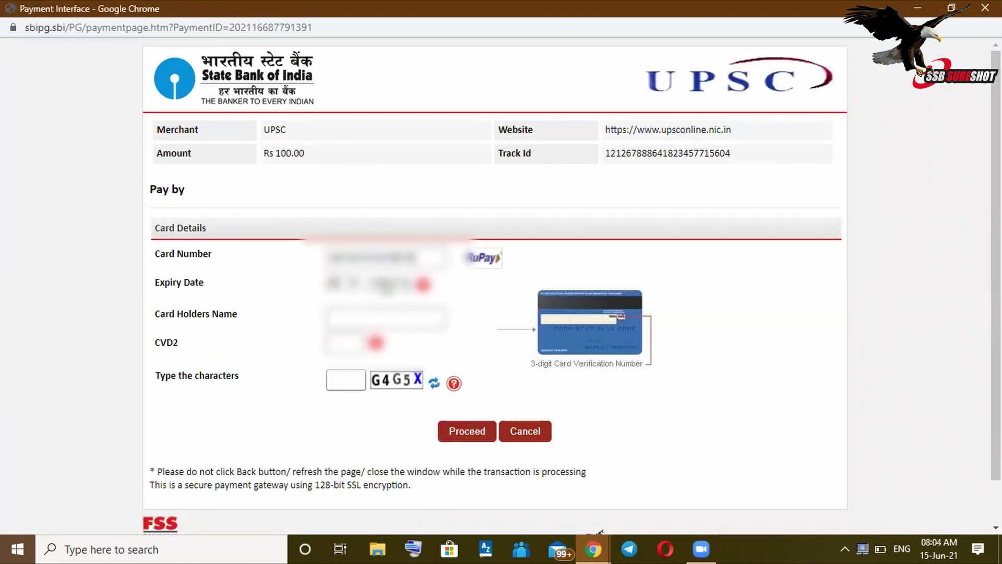
Enter the captcha, then authorise the Rs 100.00 card payment with the one-time password
type("G4G5X")
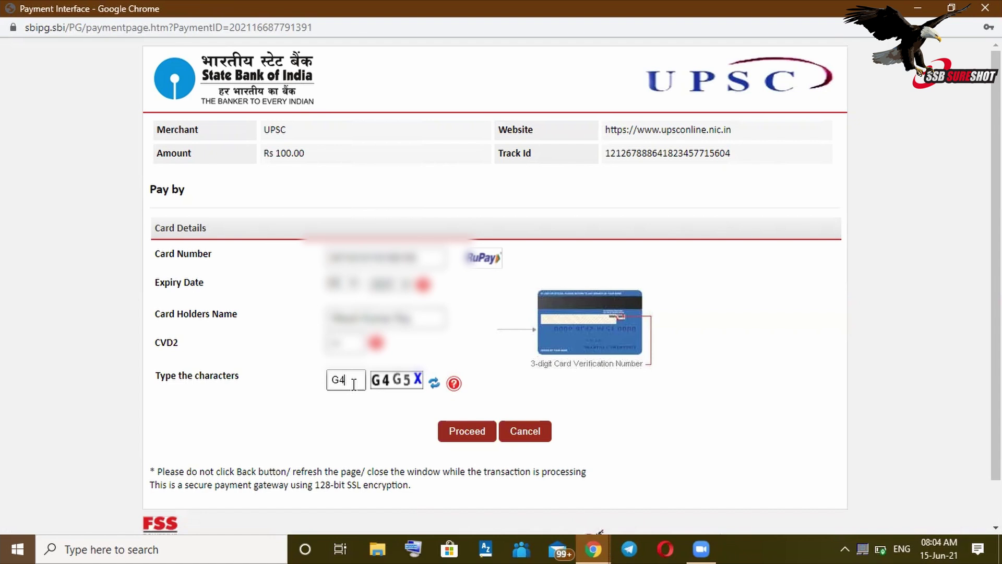
left_click(467, 431)
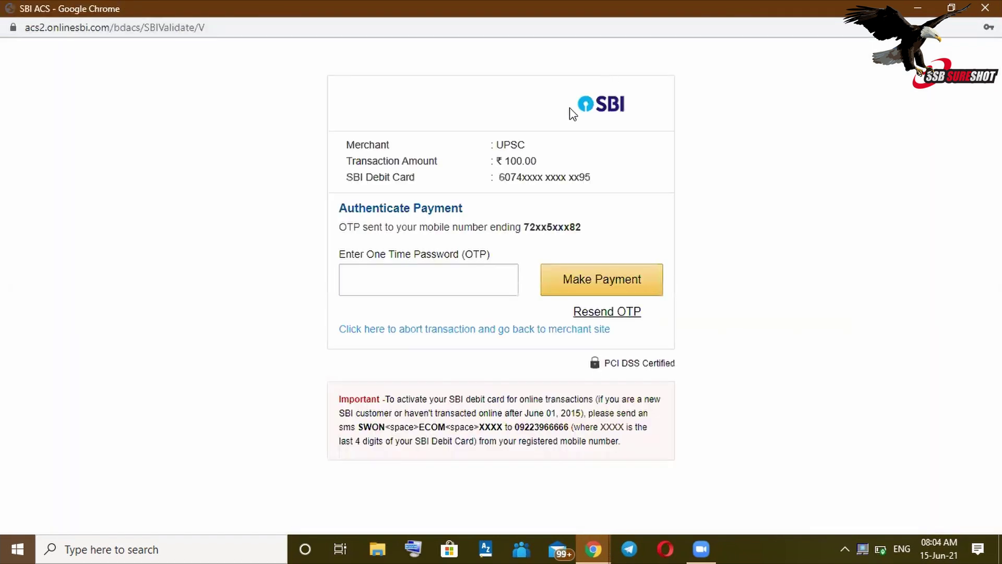
left_click(436, 291)
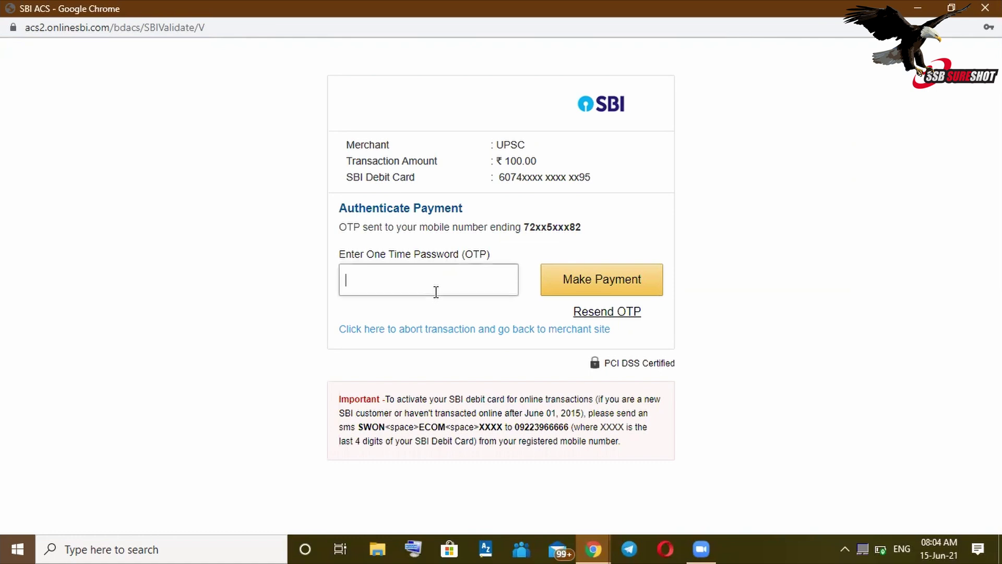
left_click(624, 291)
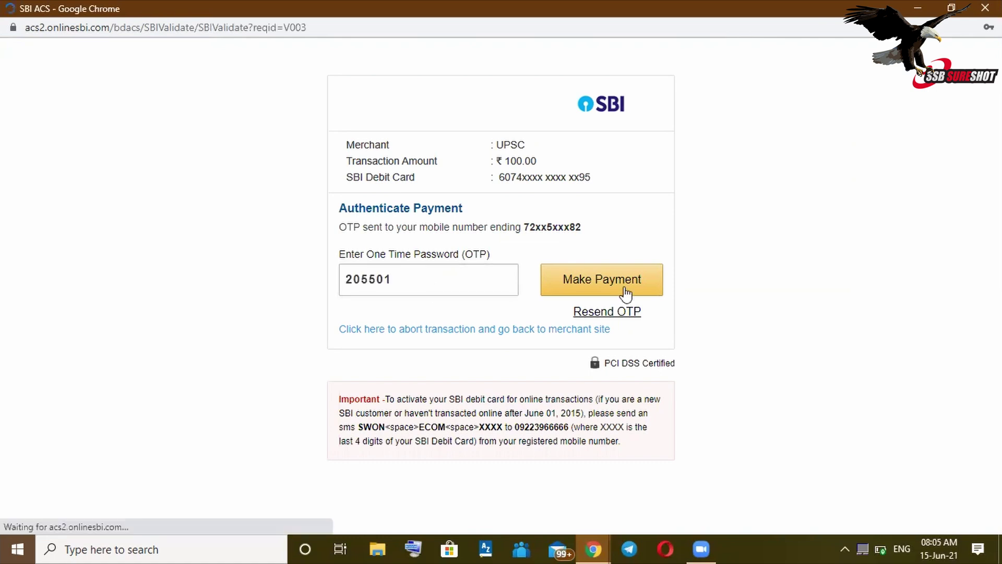
scroll(594, 393, "down", 1)
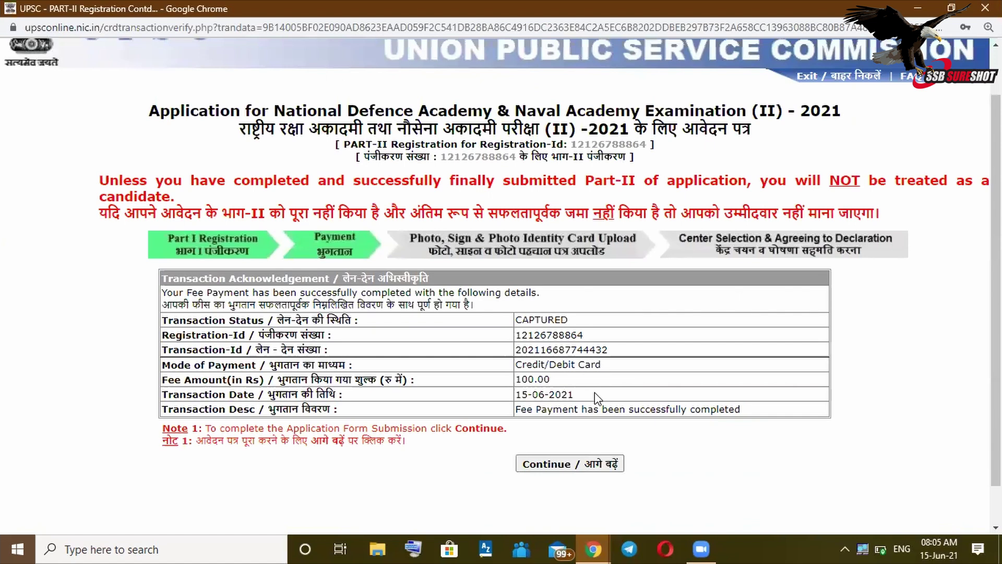
Continue past the payment acknowledgement and upload the photograph, signature and photo-ID PDF
scroll(594, 392, "down", 1)
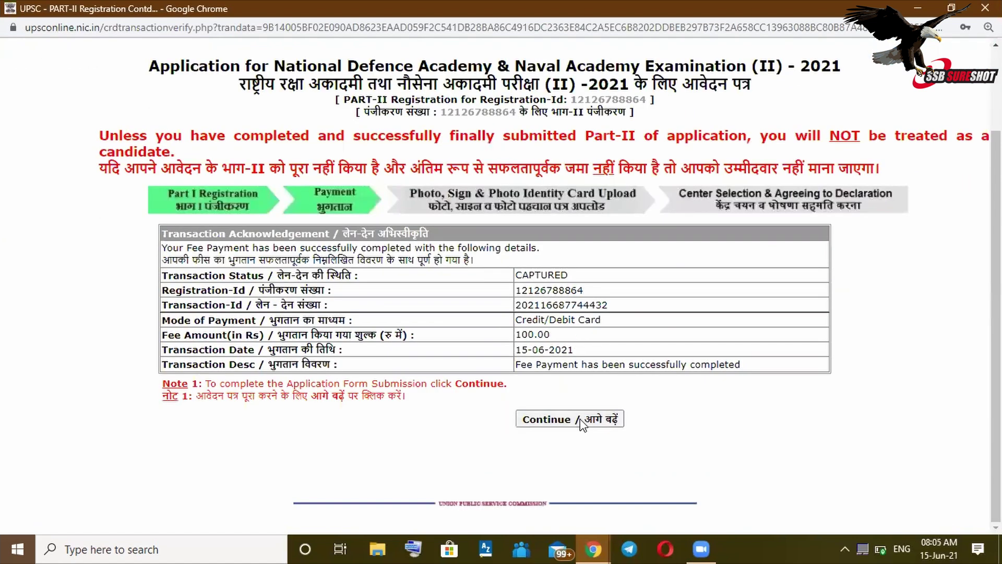
left_click(580, 419)
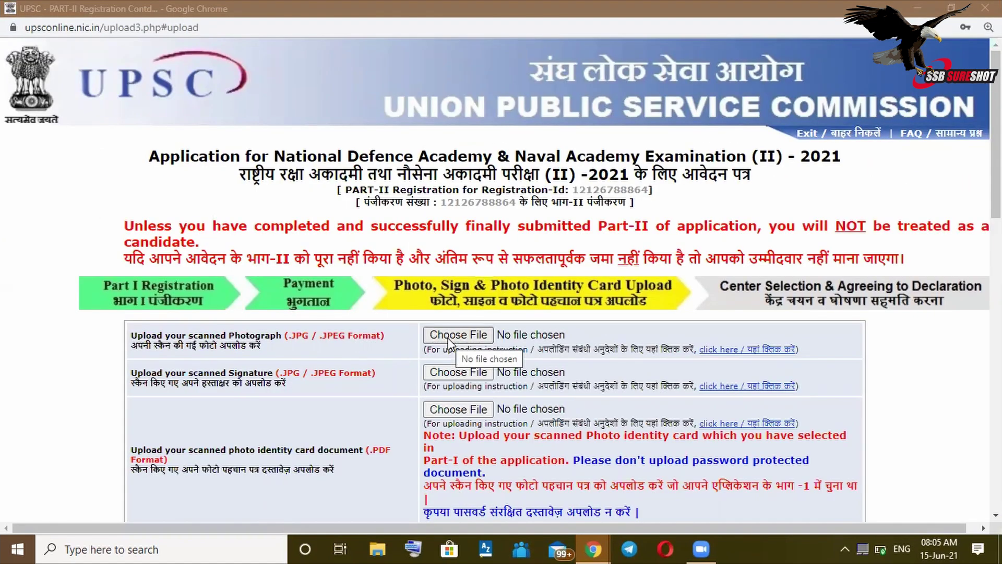
scroll(448, 337, "down", 1)
scroll(448, 338, "down", 1)
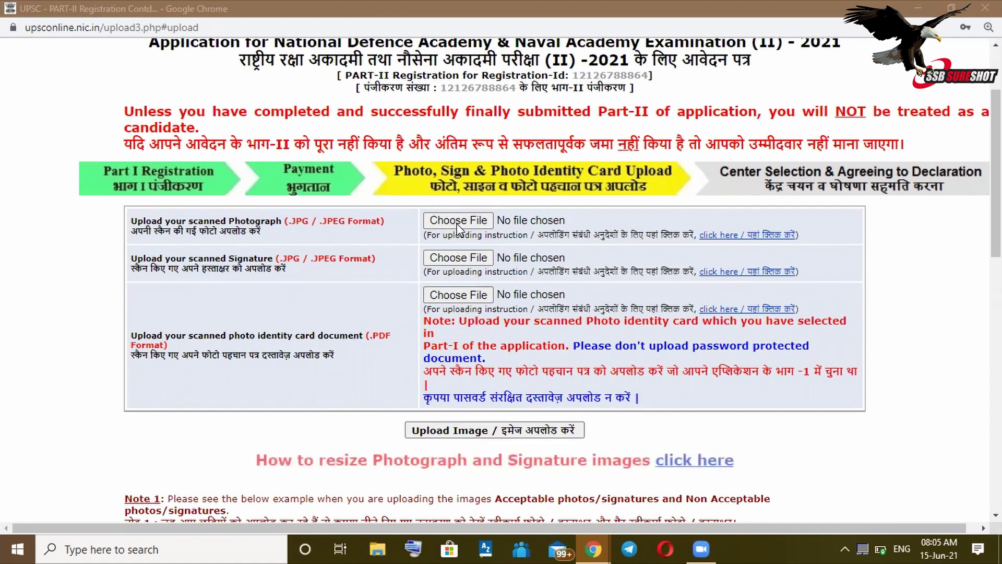
scroll(444, 267, "down", 4)
scroll(446, 271, "up", 1)
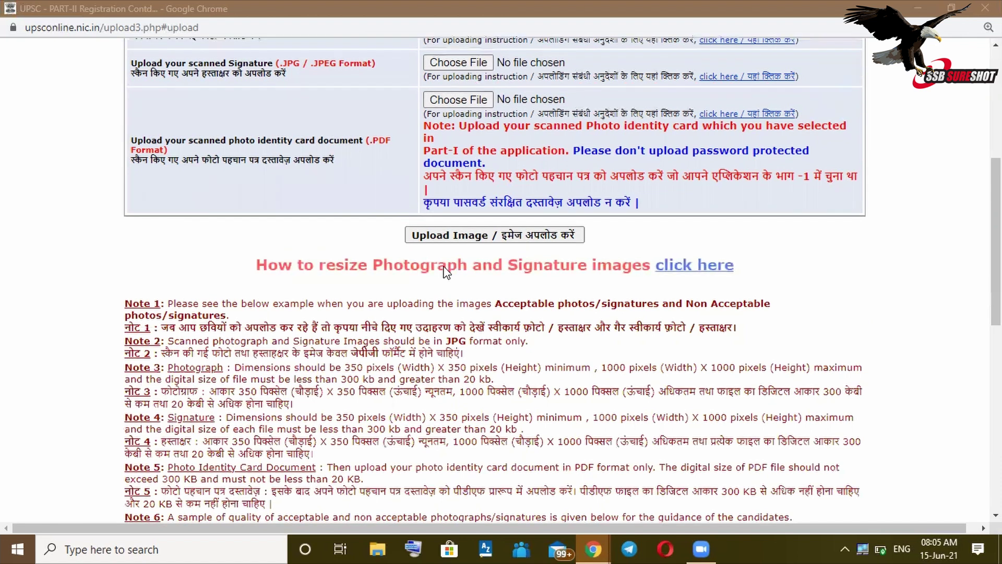
scroll(446, 272, "down", 3)
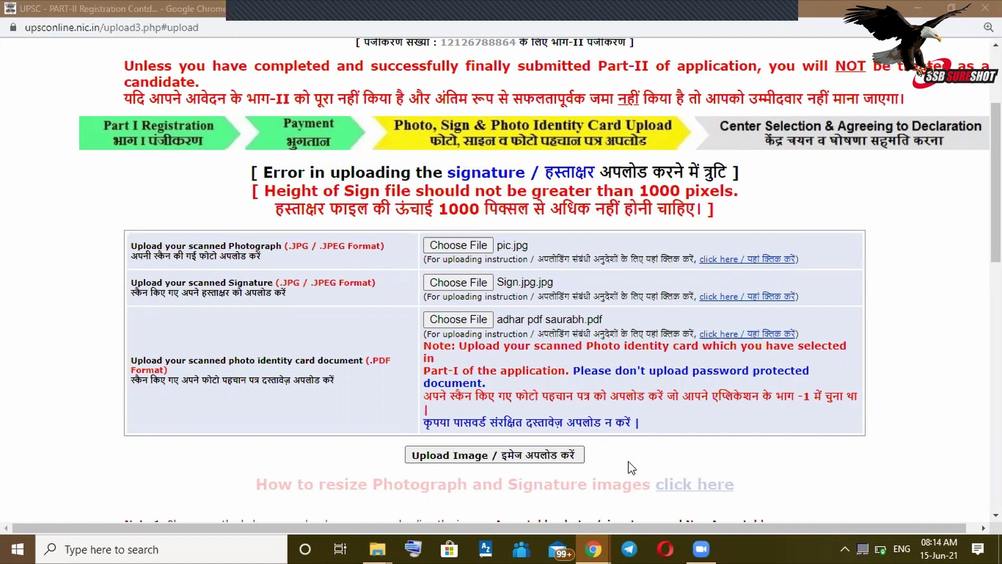
left_click(533, 460)
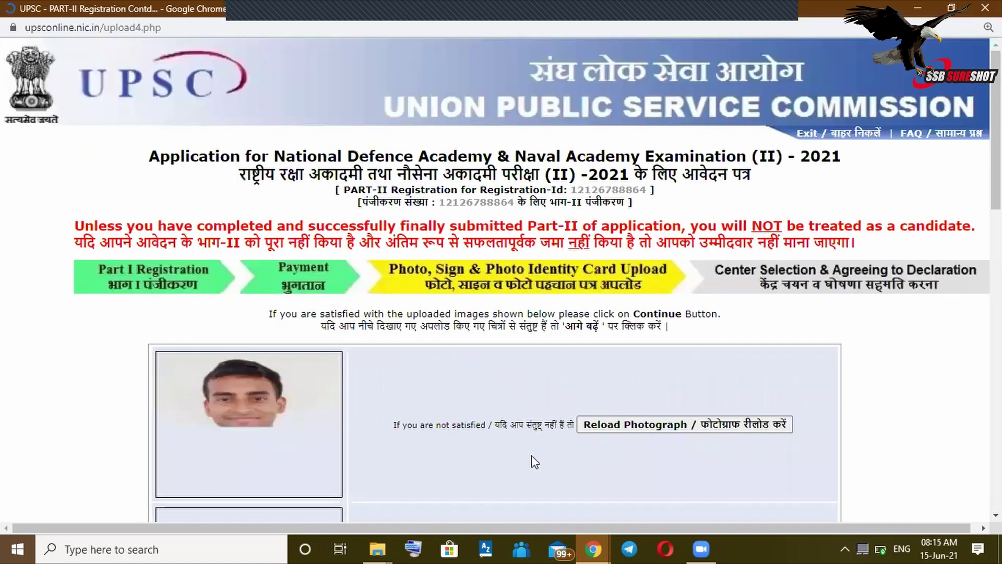
Accept the uploaded photo, signature and ID card previews and continue to centre selection
scroll(532, 456, "down", 5)
scroll(532, 456, "down", 3)
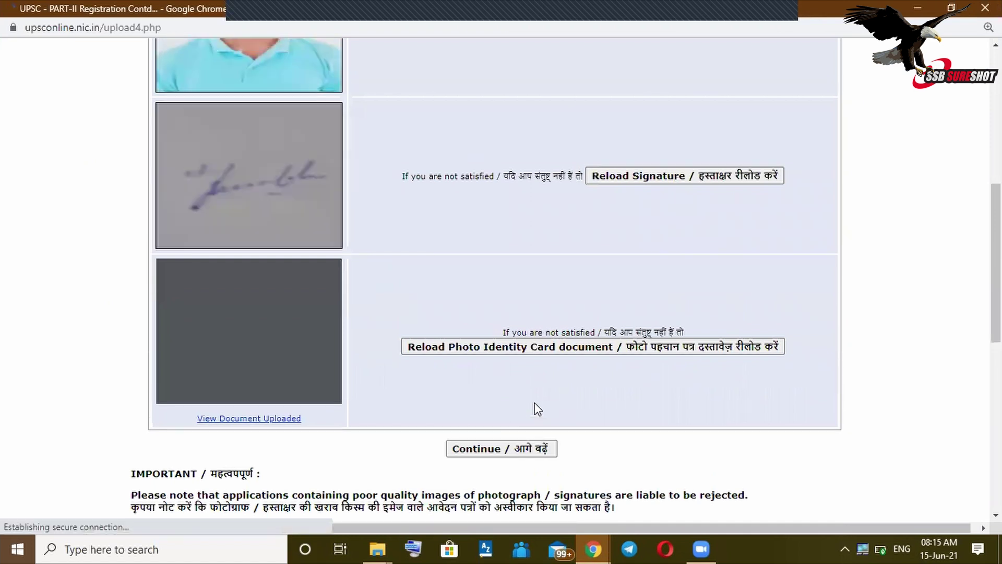
scroll(578, 393, "down", 3)
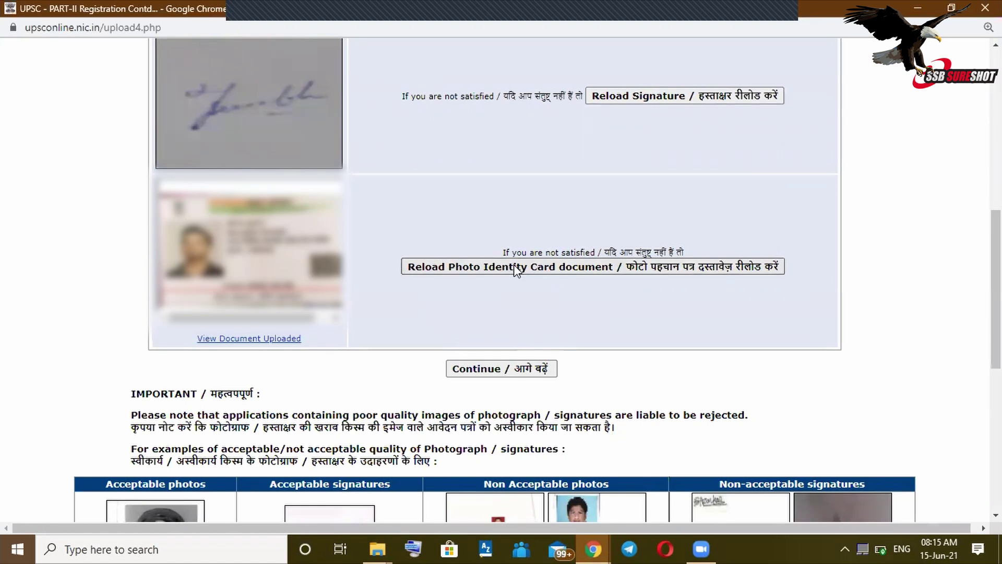
left_click(491, 372)
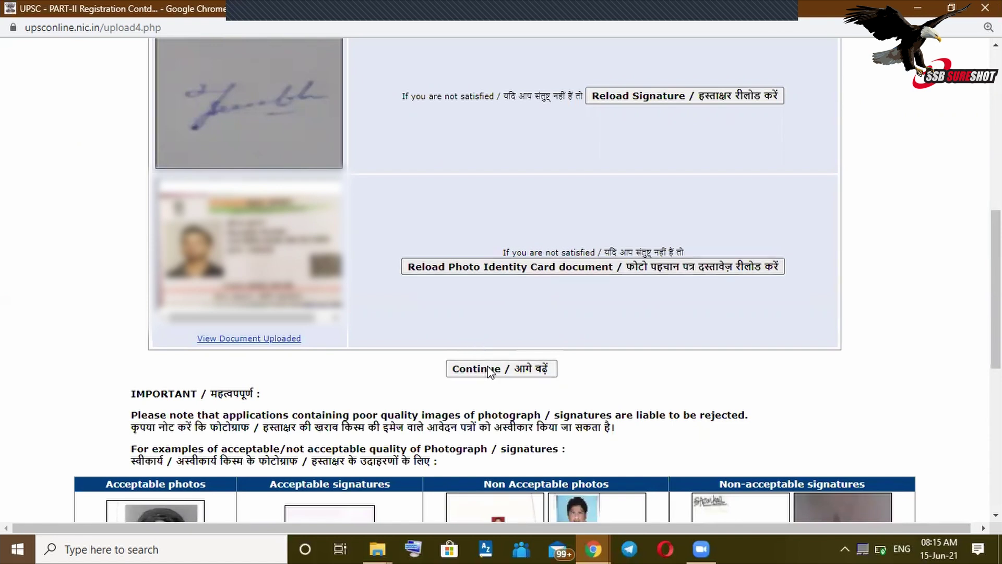
scroll(562, 352, "down", 2)
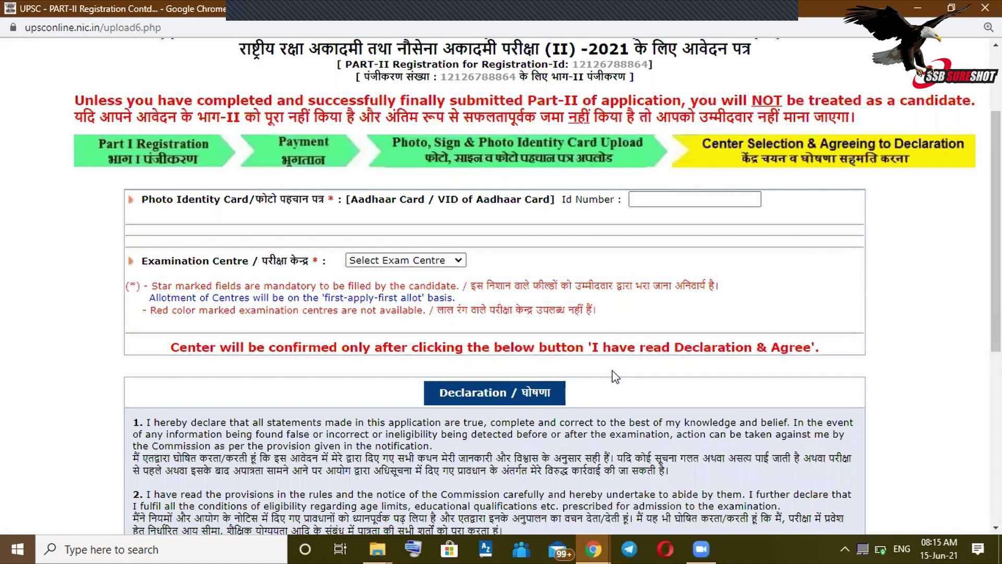
Enter the Aadhaar card number as the photo ID and select Patna as exam centre
left_click(656, 198)
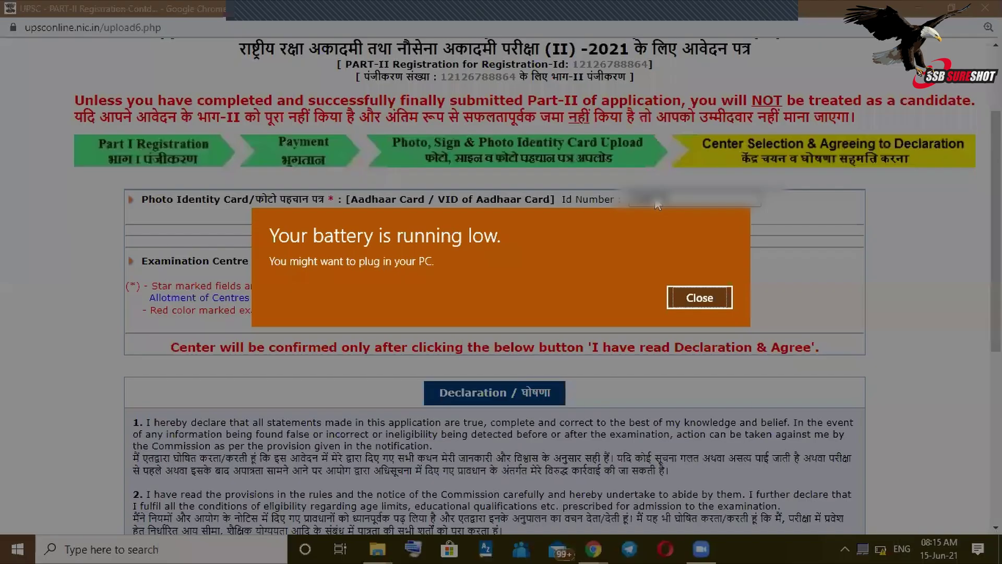
type("4")
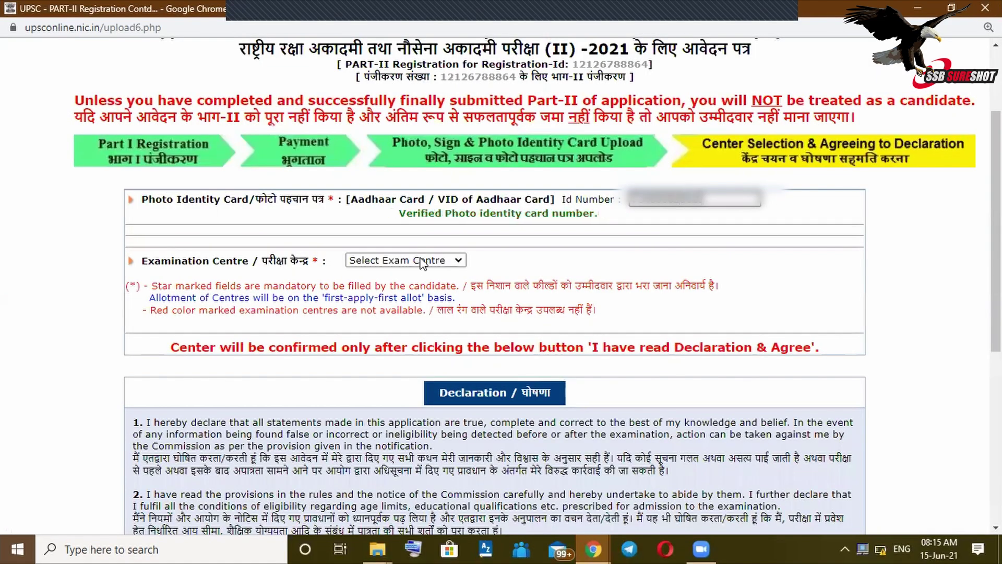
left_click(423, 261)
key("p")
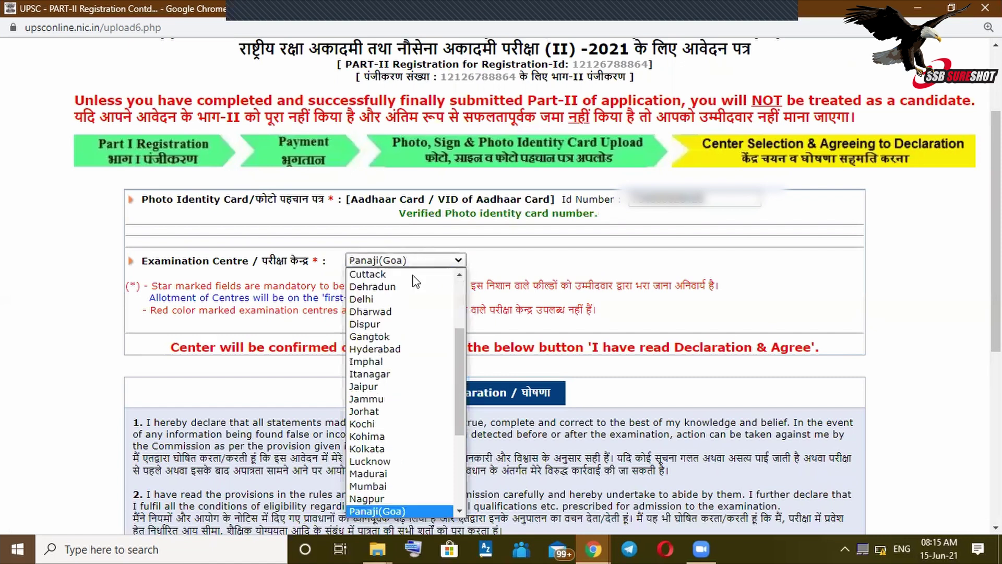
key("a")
scroll(416, 282, "down", 5)
left_click(376, 412)
scroll(285, 360, "down", 6)
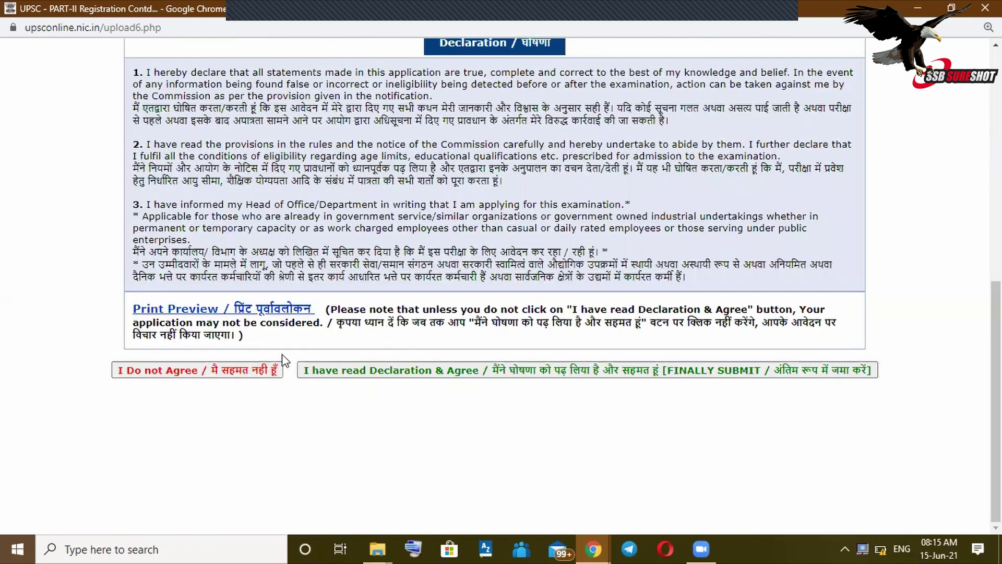
Agree to the declaration to finally submit, then open the application for viewing or printing
left_click(360, 371)
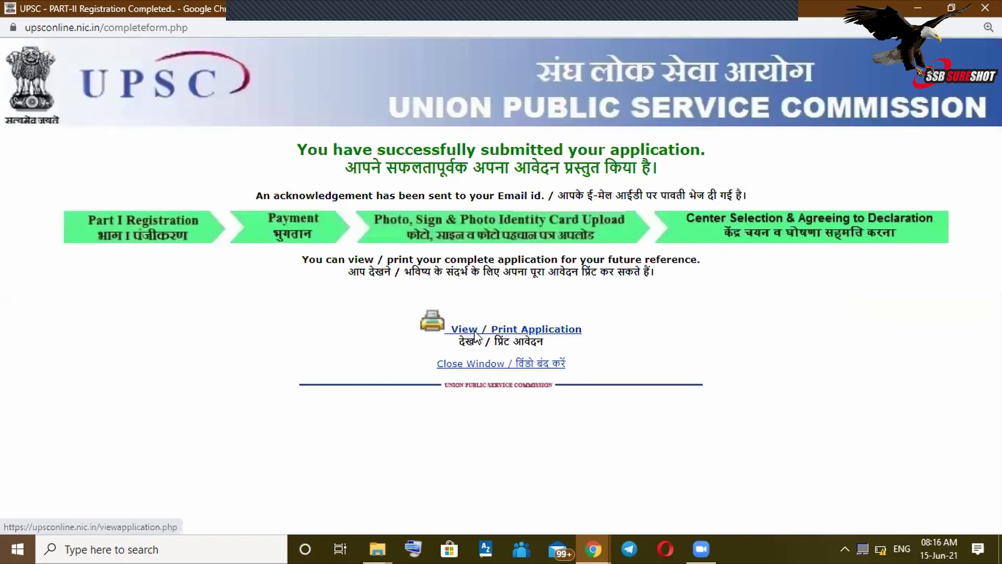
left_click(475, 335)
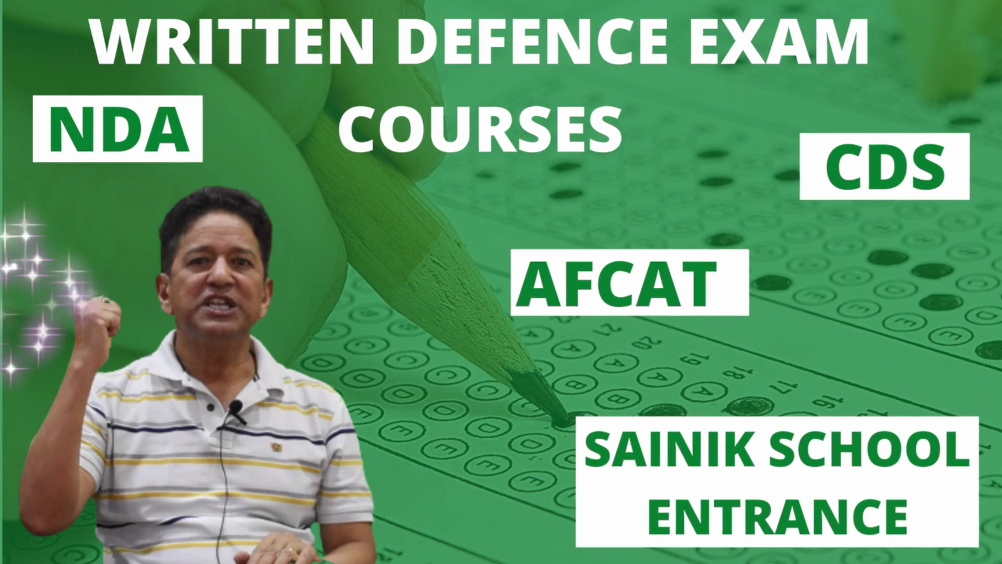